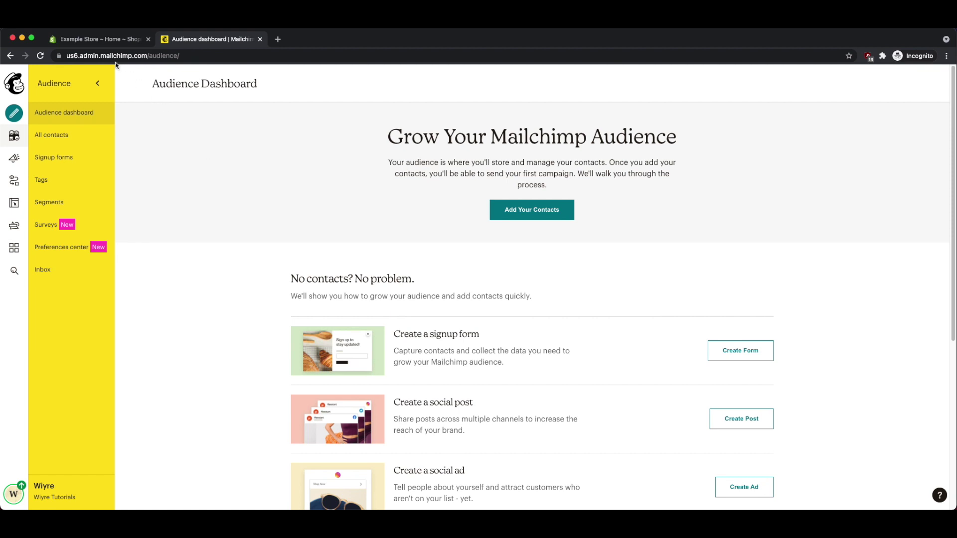
# Switch from the empty Mailchimp audience dashboard to the Example Store Shopify admin.
pyautogui.click(100, 39)
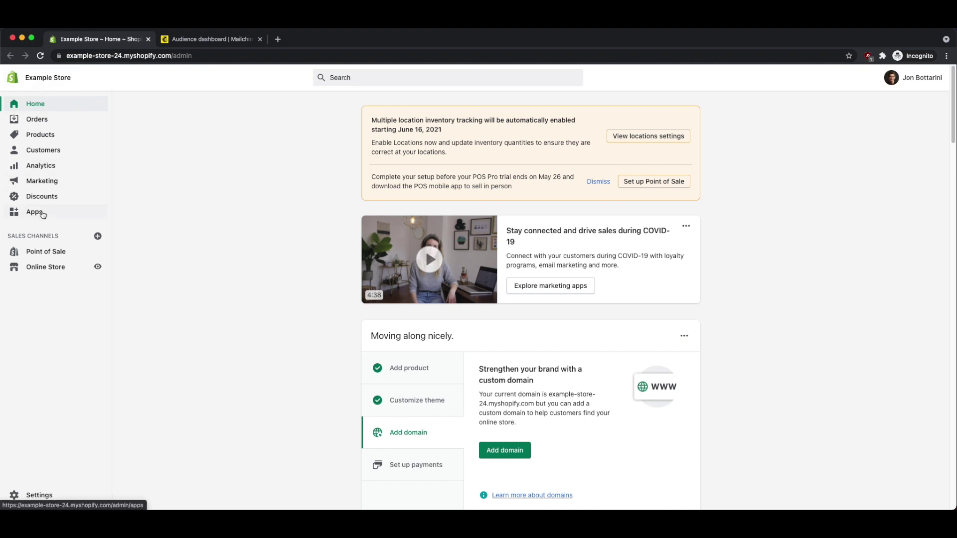
# Search the Shopify App Store for 'shopsync' and start adding ShopSync to the store.
pyautogui.click(35, 212)
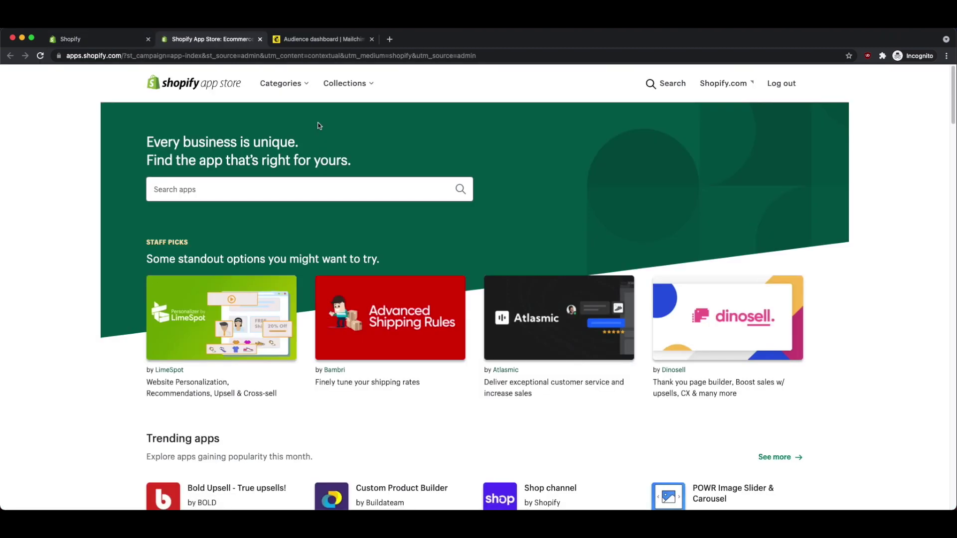
pyautogui.click(221, 192)
pyautogui.write('shopsync')
pyautogui.press('Return')
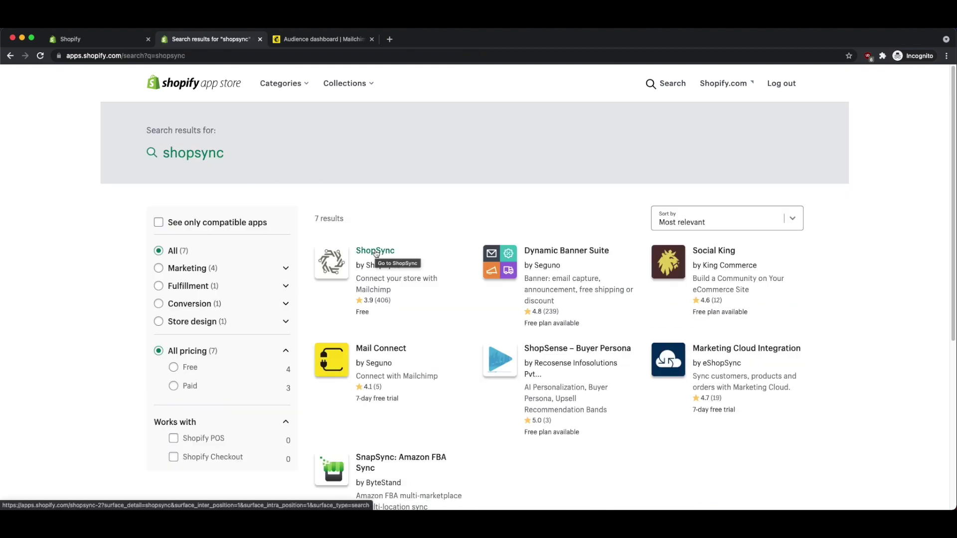
pyautogui.click(375, 253)
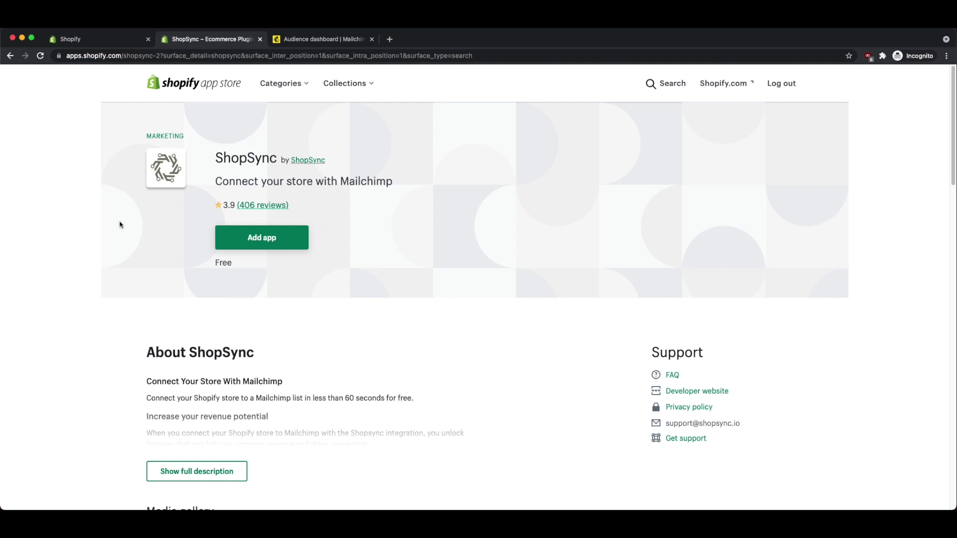
pyautogui.click(265, 246)
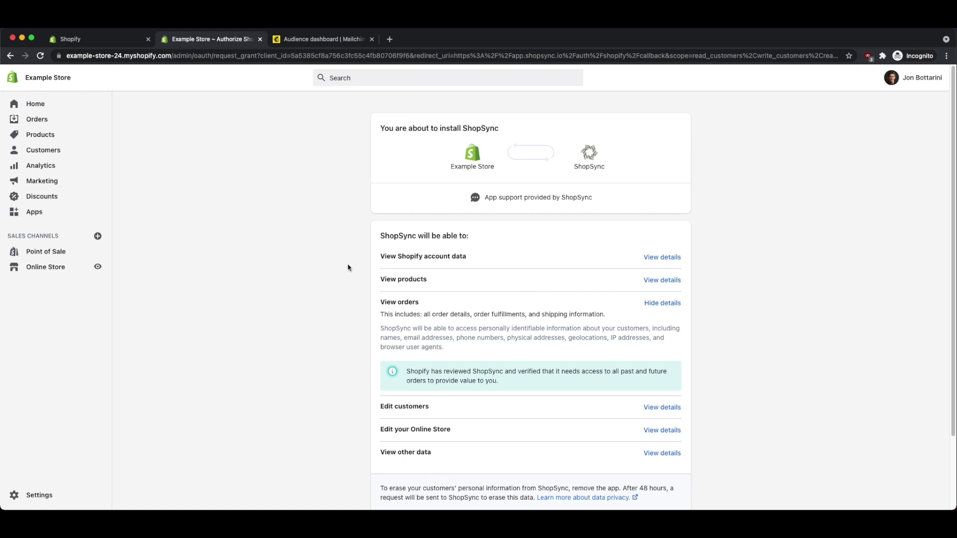
# Approve ShopSync's permissions to install it, then start the Mailchimp connection.
pyautogui.scroll(-1, 348, 268)
pyautogui.scroll(-3, 348, 267)
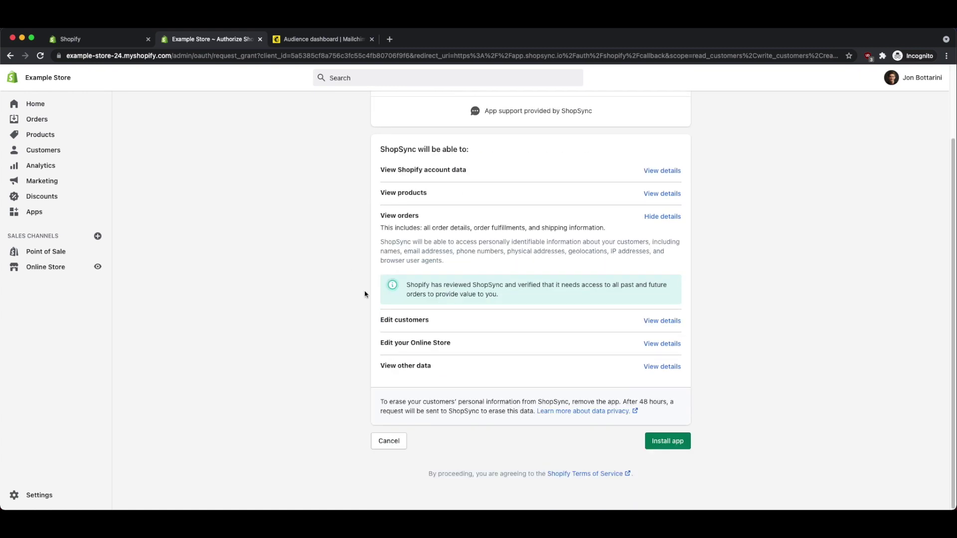
pyautogui.click(664, 444)
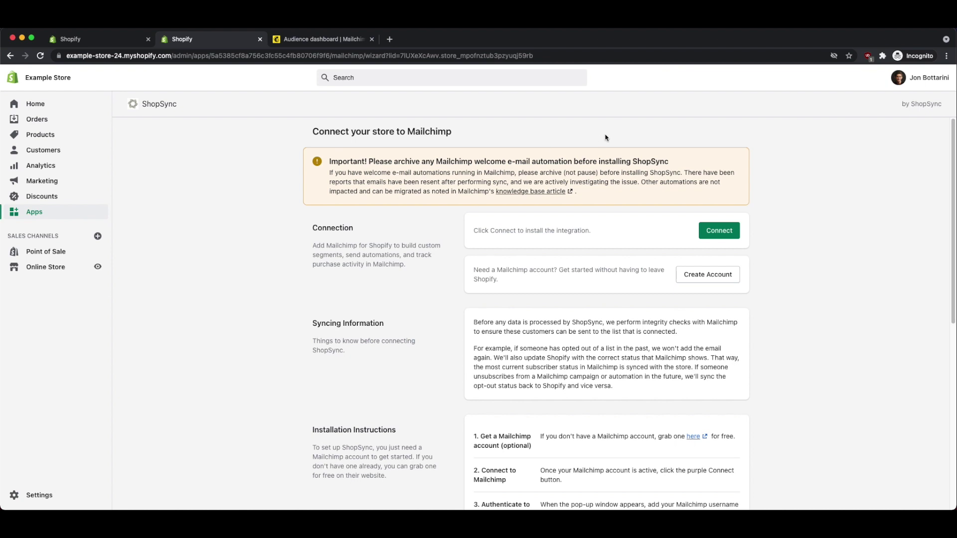
pyautogui.click(724, 234)
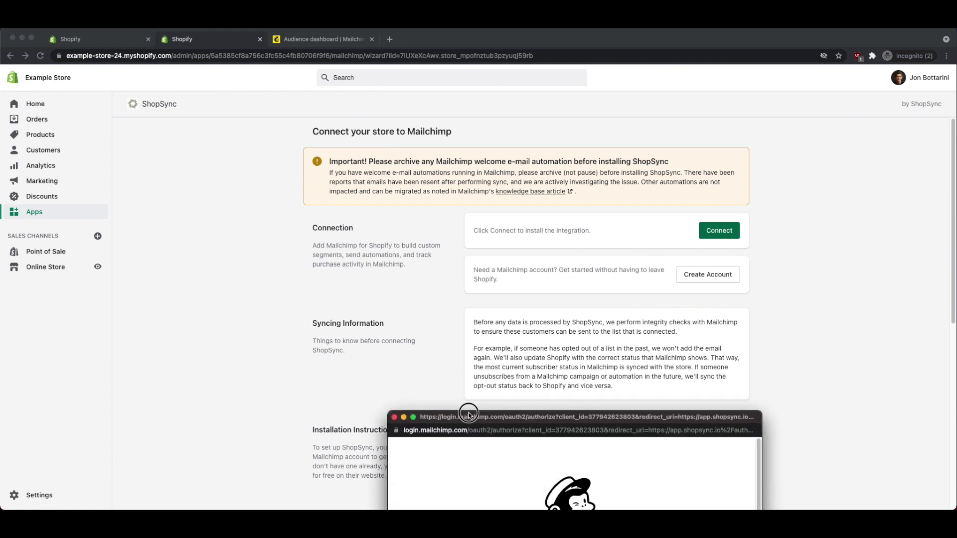
# Log in to Mailchimp in the popup with the account username and password.
pyautogui.moveTo(469, 414); pyautogui.dragTo(323, 143)
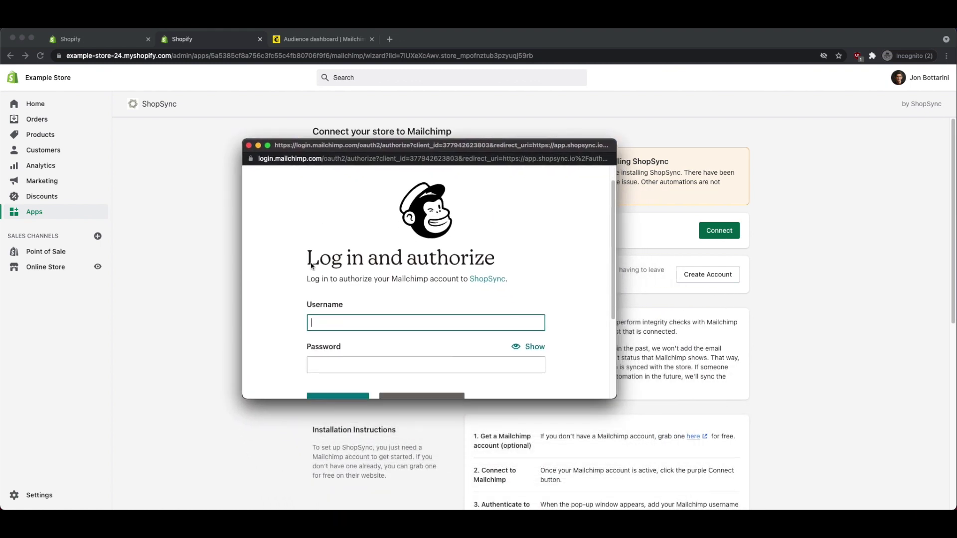
pyautogui.scroll(-1, 311, 267)
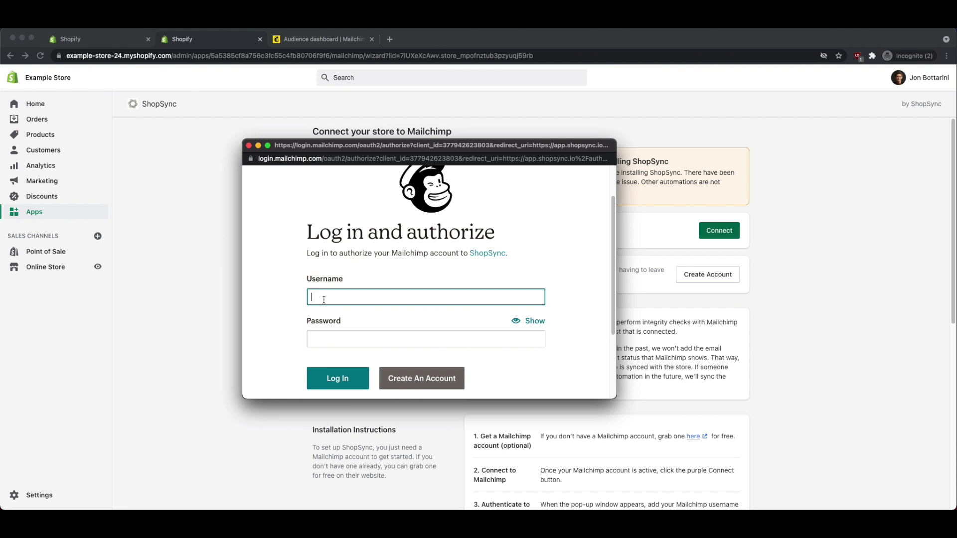
pyautogui.write('Wiyretutorials')
pyautogui.click(365, 337)
pyautogui.write('••••••••••••')
pyautogui.press('Return')
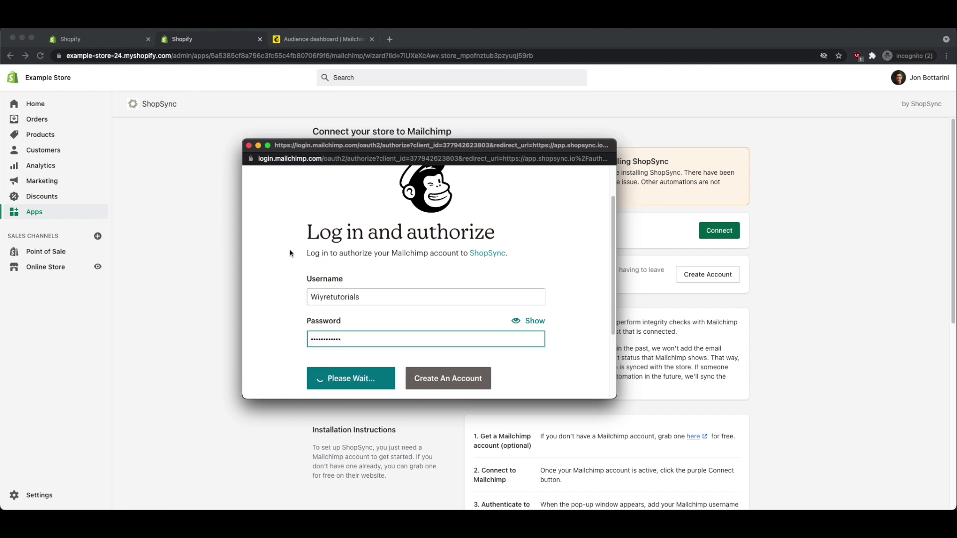
# Enlarge the authorization window and allow ShopSync access to the Mailchimp account.
pyautogui.scroll(-1, 292, 284)
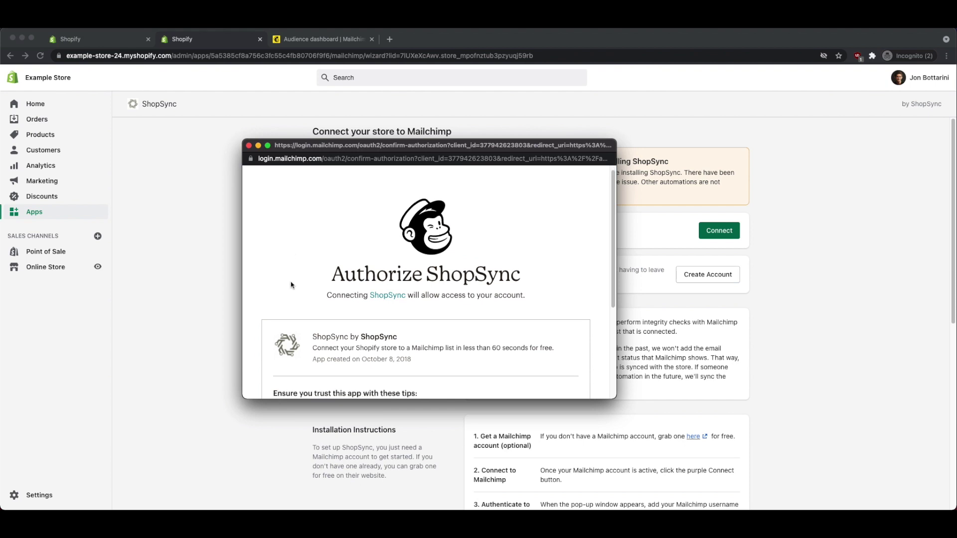
pyautogui.moveTo(616, 398); pyautogui.dragTo(643, 503)
pyautogui.scroll(-1, 461, 357)
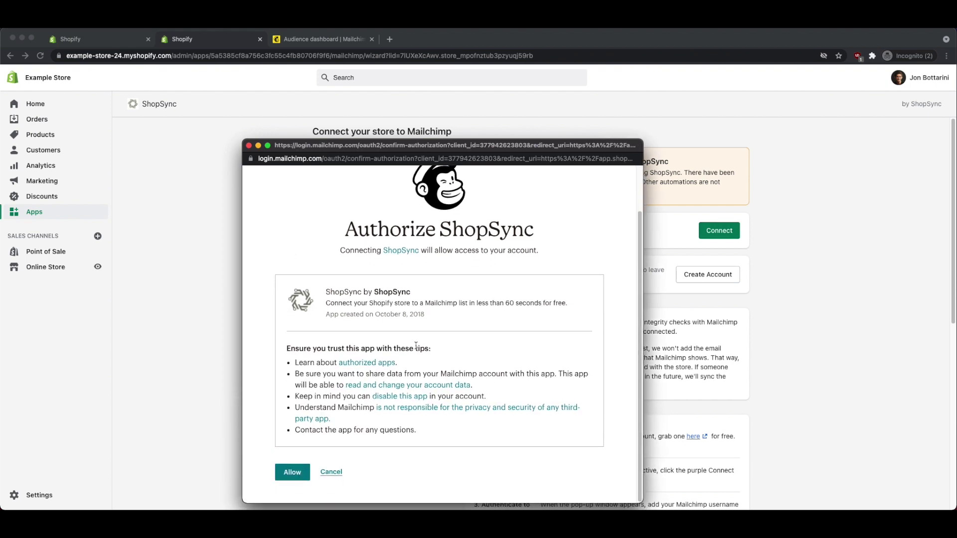
pyautogui.click(293, 478)
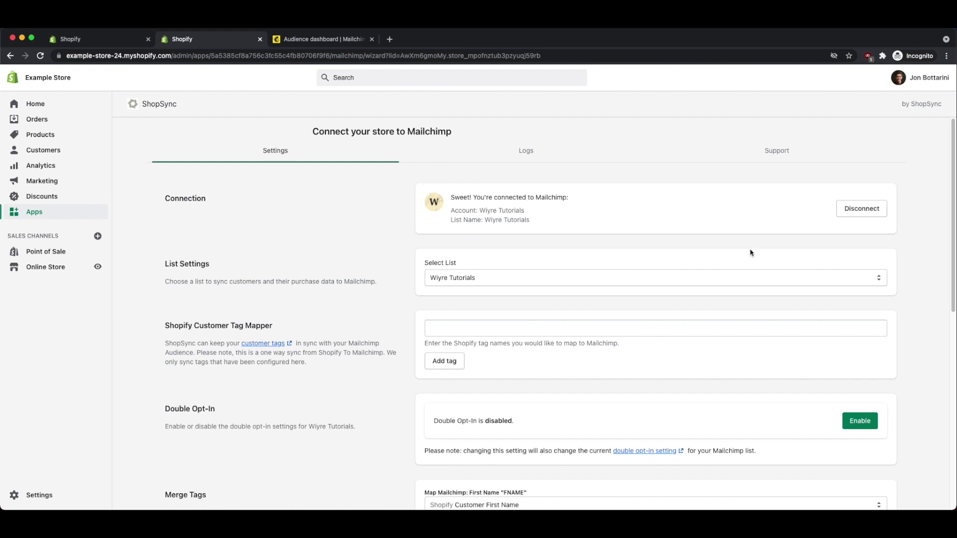
# Keep Wiyre Tutorials selected as the Mailchimp list that customers sync to.
pyautogui.click(505, 278)
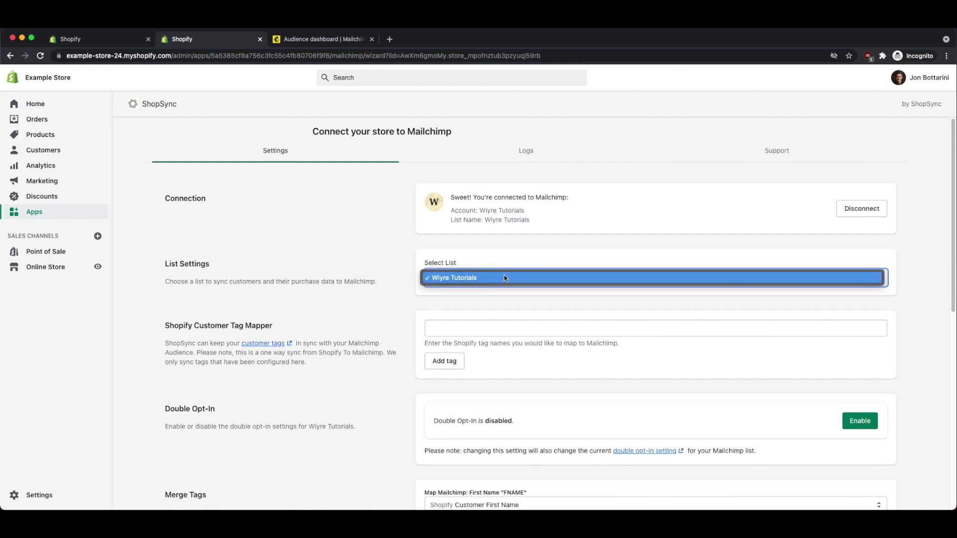
pyautogui.click(420, 243)
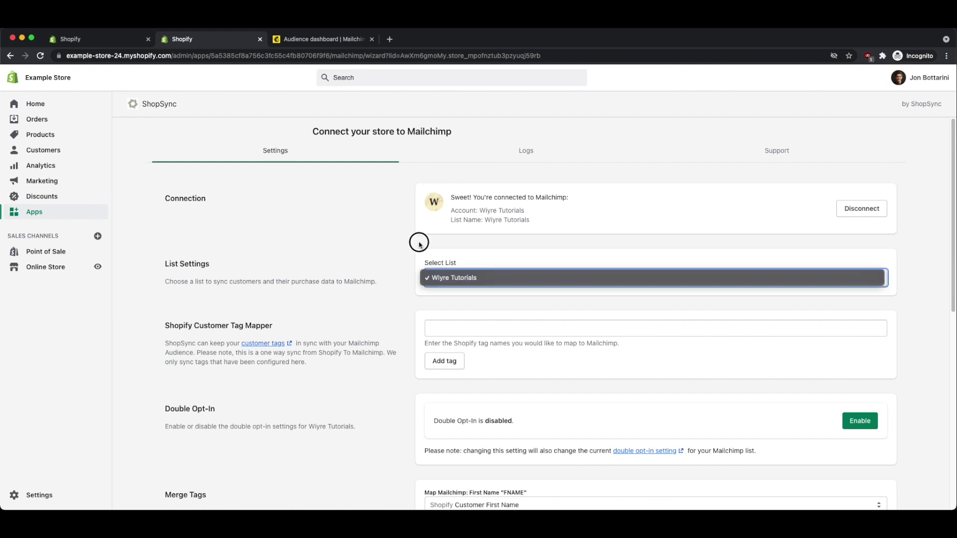
pyautogui.click(429, 294)
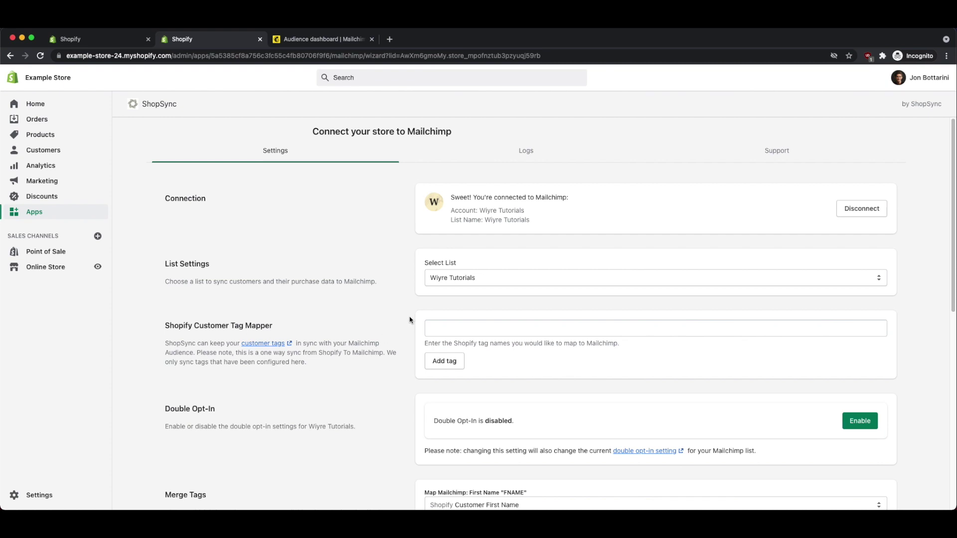
pyautogui.rightClick(50, 149)
# Open Customers in a new tab and check the VIP tag on the customer's details.
pyautogui.click(74, 149)
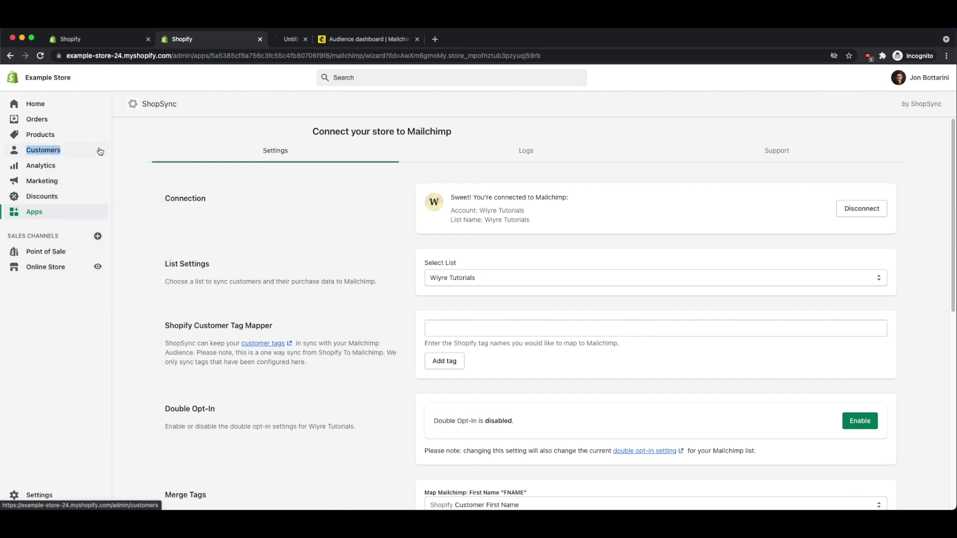
pyautogui.click(349, 39)
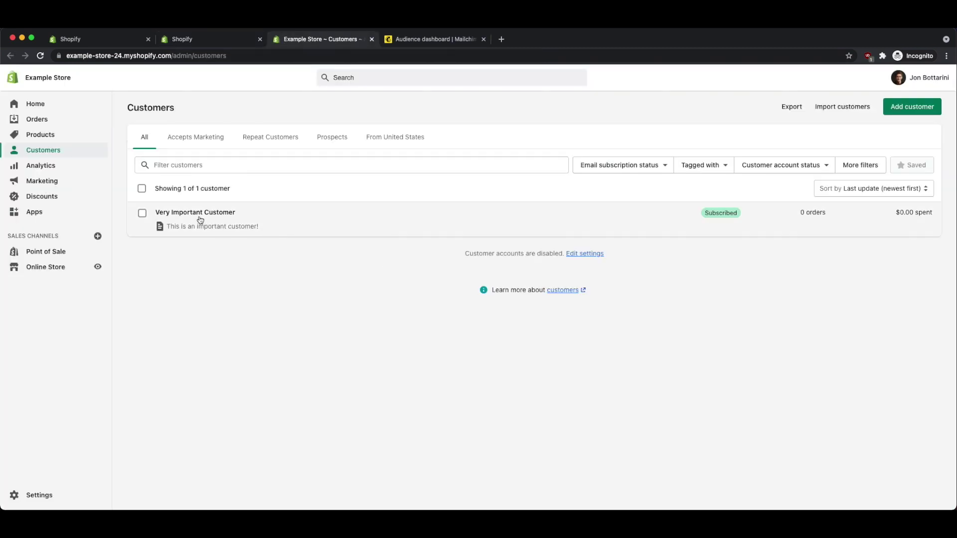
pyautogui.click(199, 219)
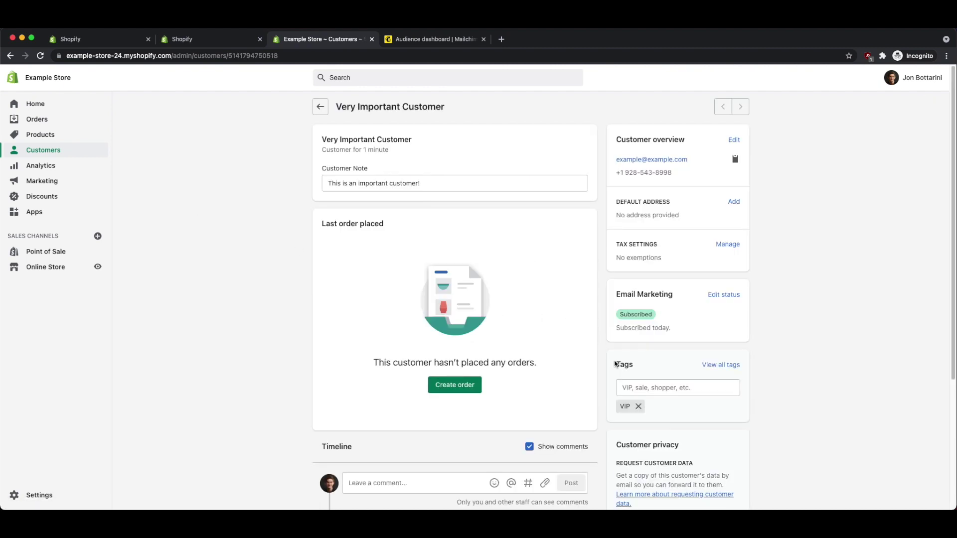
pyautogui.click(640, 366)
pyautogui.moveTo(640, 366); pyautogui.dragTo(617, 364)
# Add VIP to ShopSync's Customer Tag Mapper and confirm it matches the customer's tag.
pyautogui.click(205, 39)
pyautogui.click(457, 333)
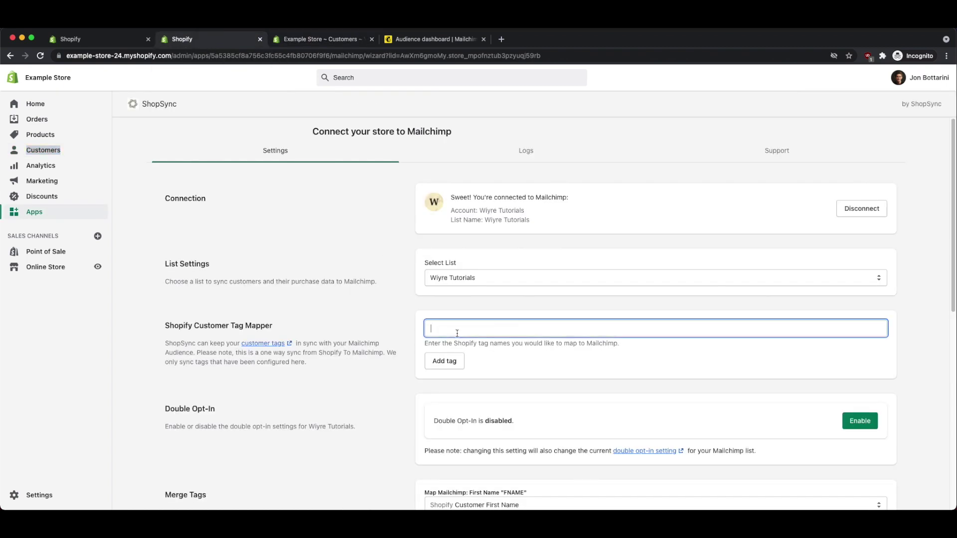
pyautogui.write('VIP')
pyautogui.click(444, 361)
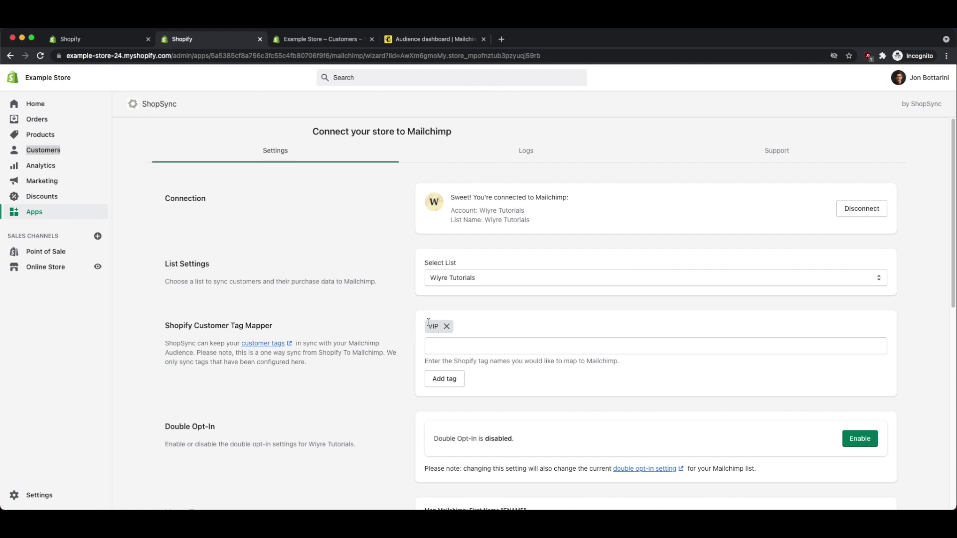
pyautogui.click(355, 40)
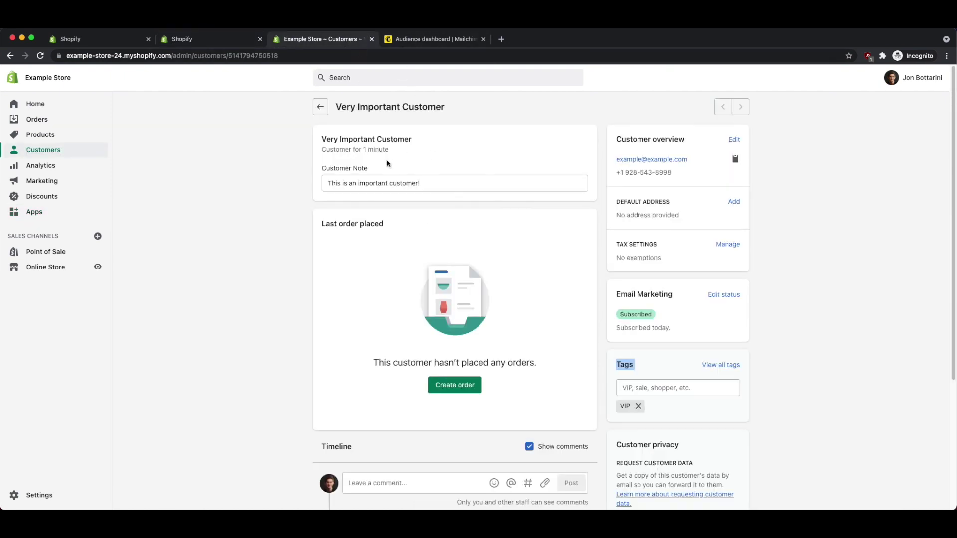
pyautogui.click(221, 36)
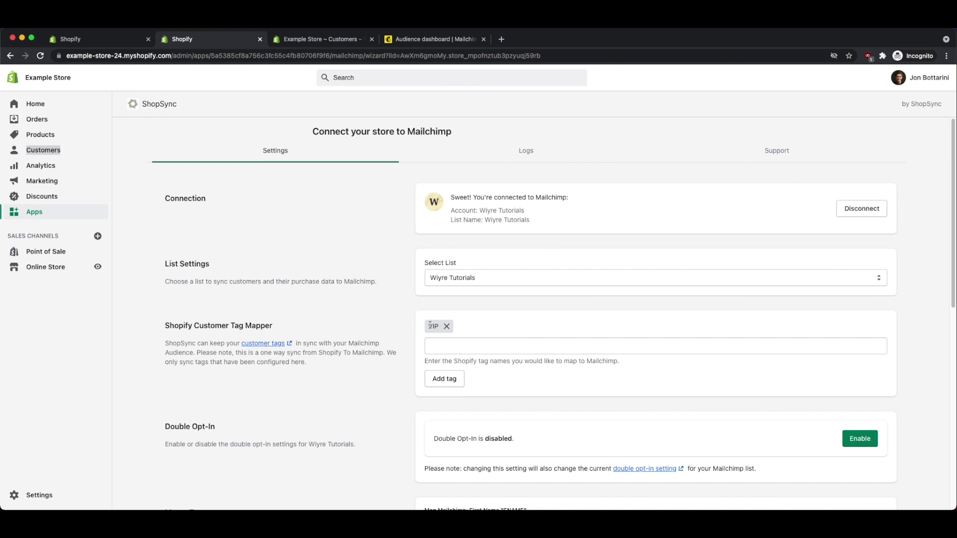
pyautogui.moveTo(429, 326); pyautogui.dragTo(441, 329)
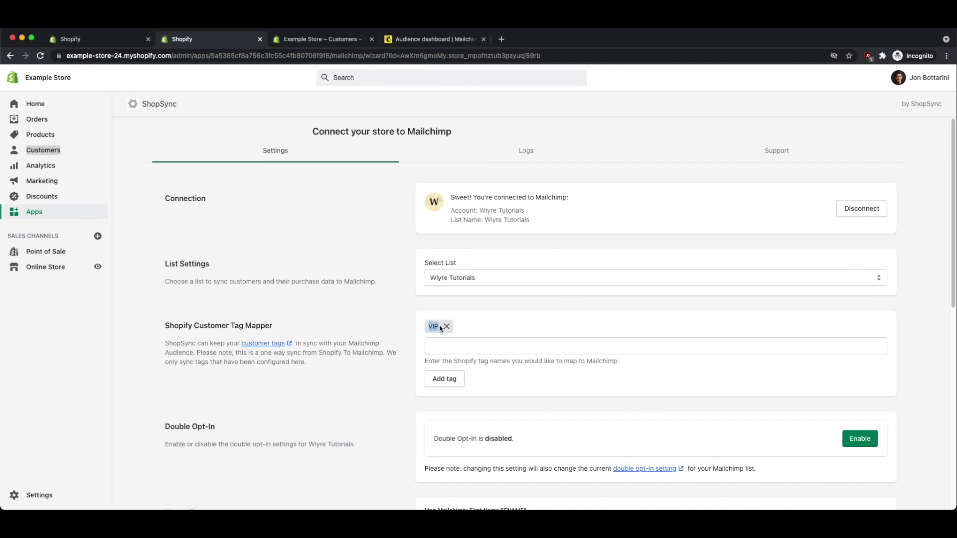
pyautogui.click(416, 347)
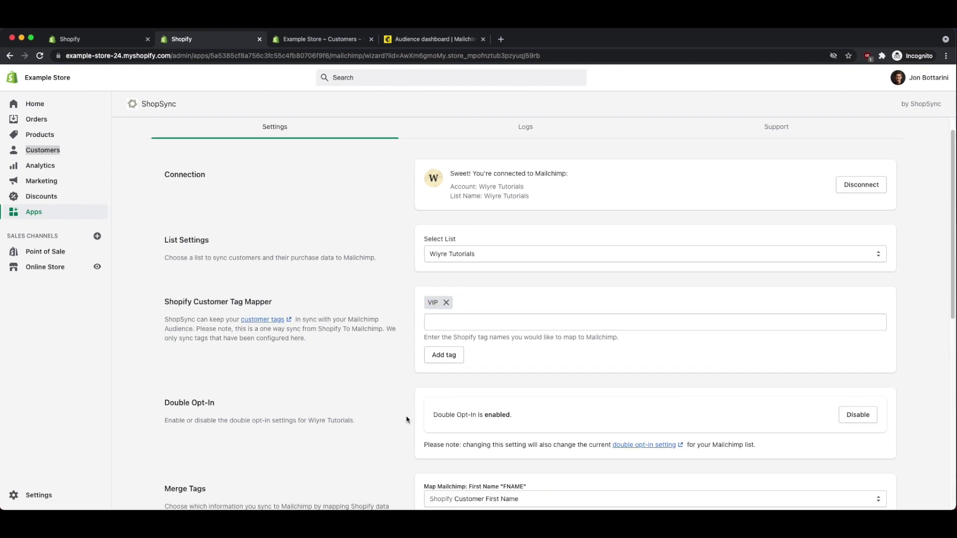
pyautogui.scroll(-2, 406, 419)
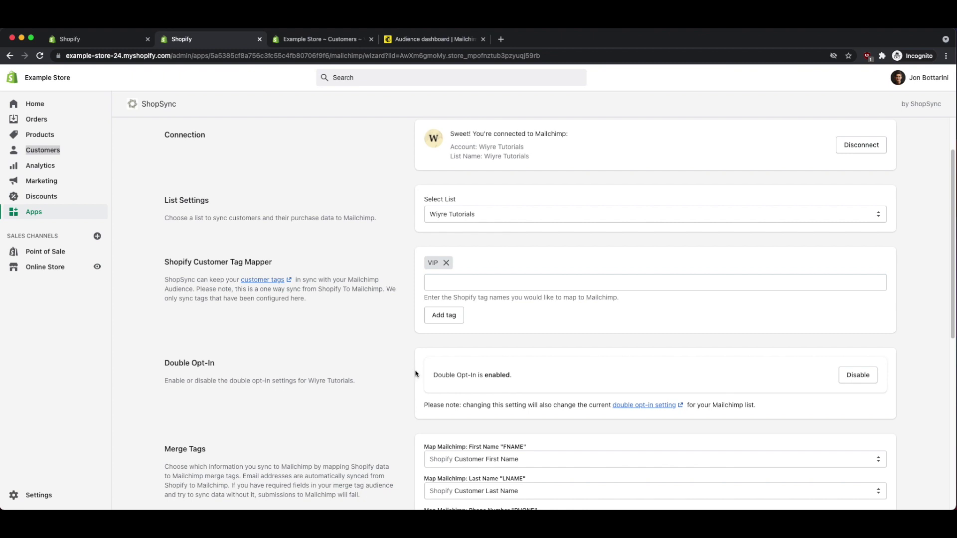
pyautogui.click(869, 372)
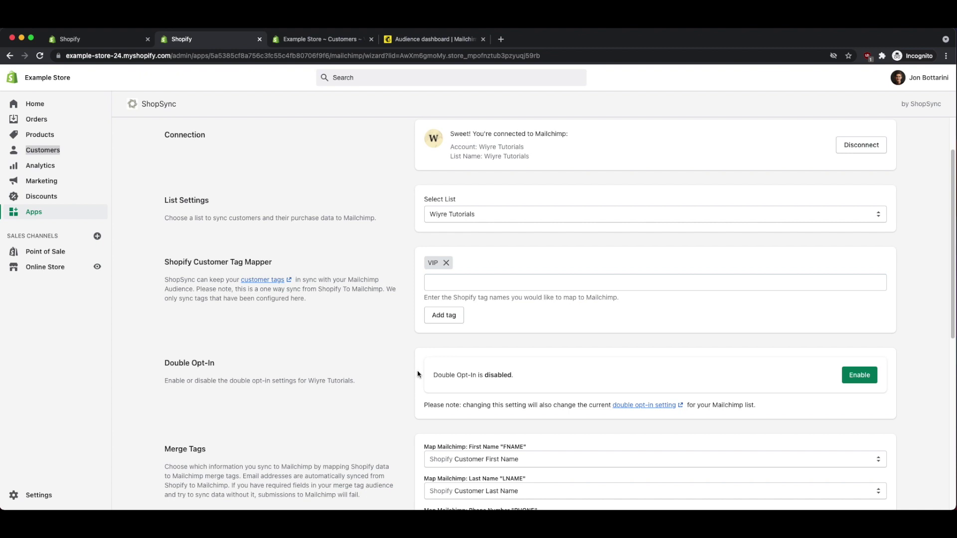
pyautogui.scroll(-5, 418, 374)
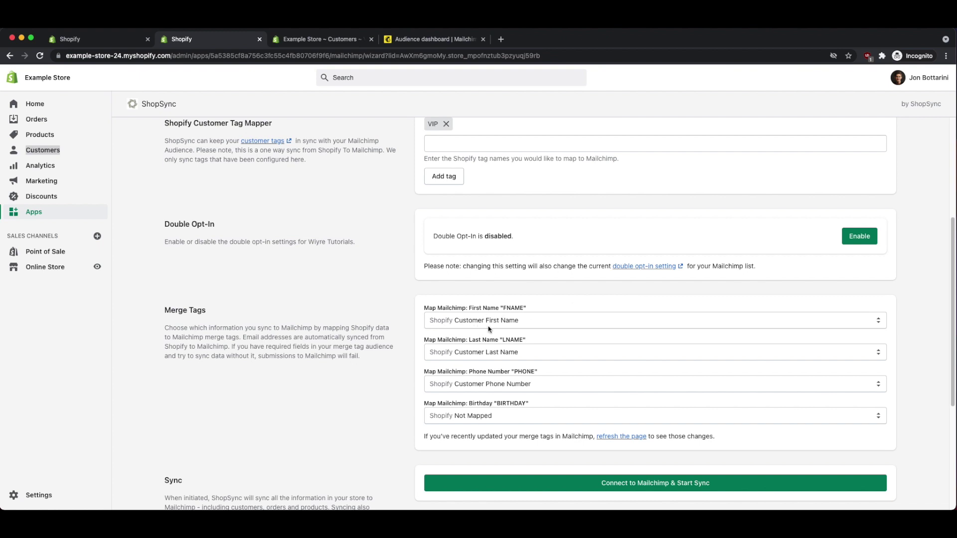
pyautogui.moveTo(503, 308); pyautogui.dragTo(526, 308)
pyautogui.moveTo(527, 339); pyautogui.dragTo(421, 340)
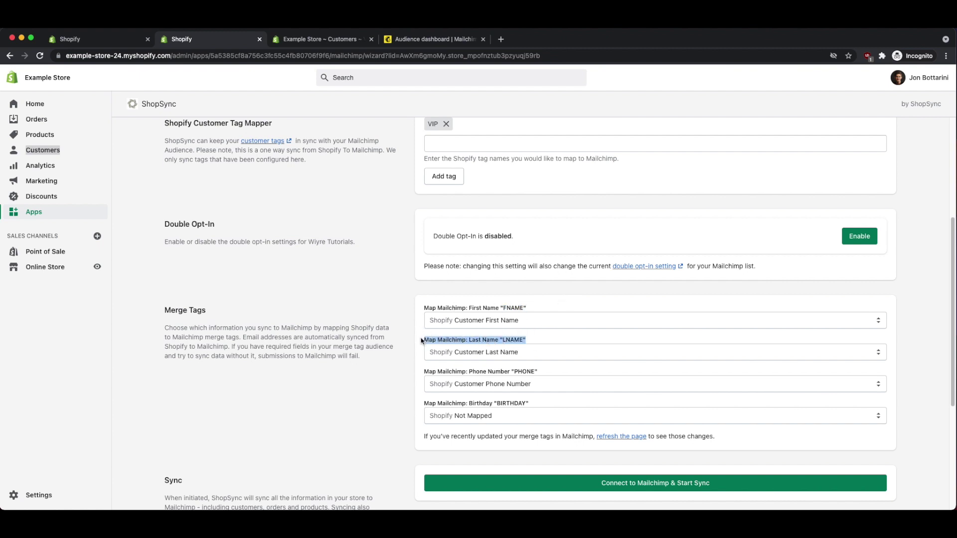
pyautogui.click(422, 340)
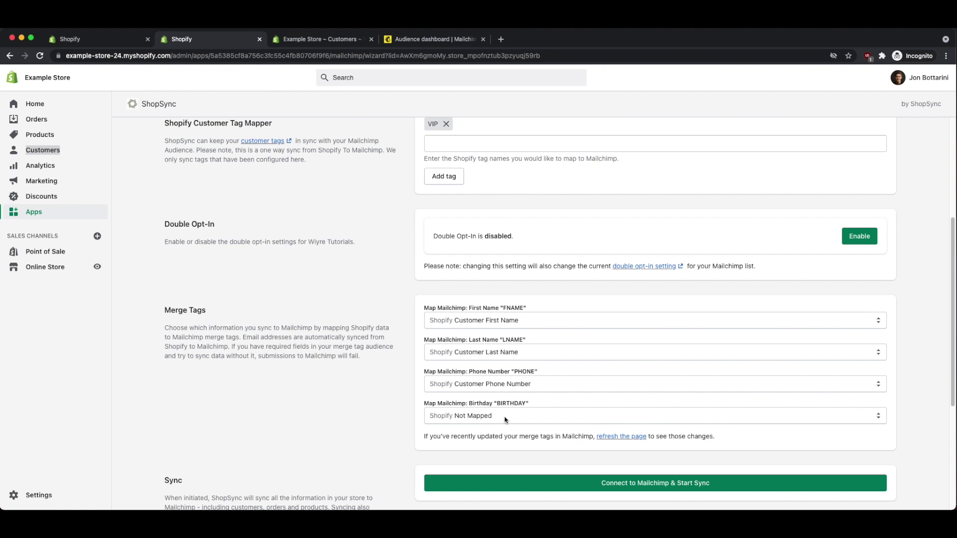
pyautogui.scroll(-4, 404, 383)
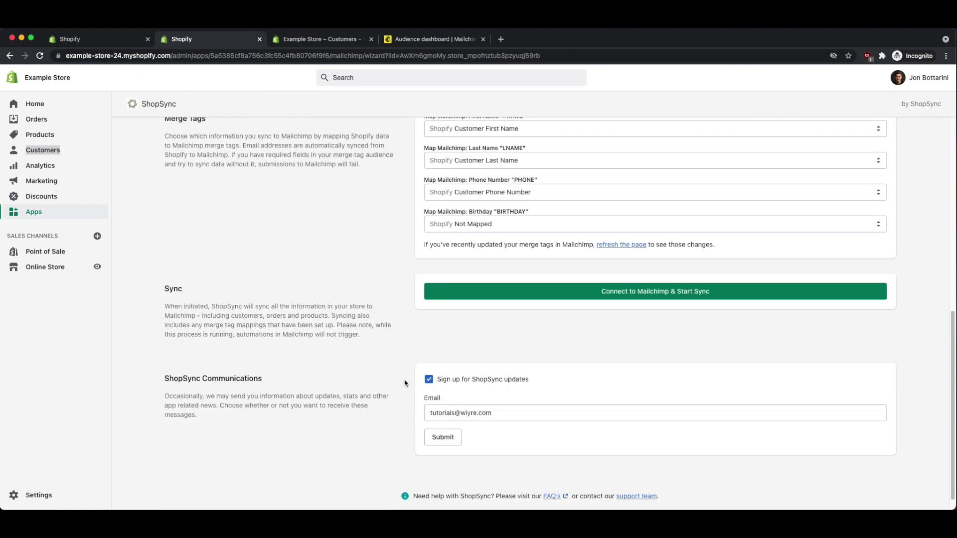
pyautogui.scroll(8, 405, 383)
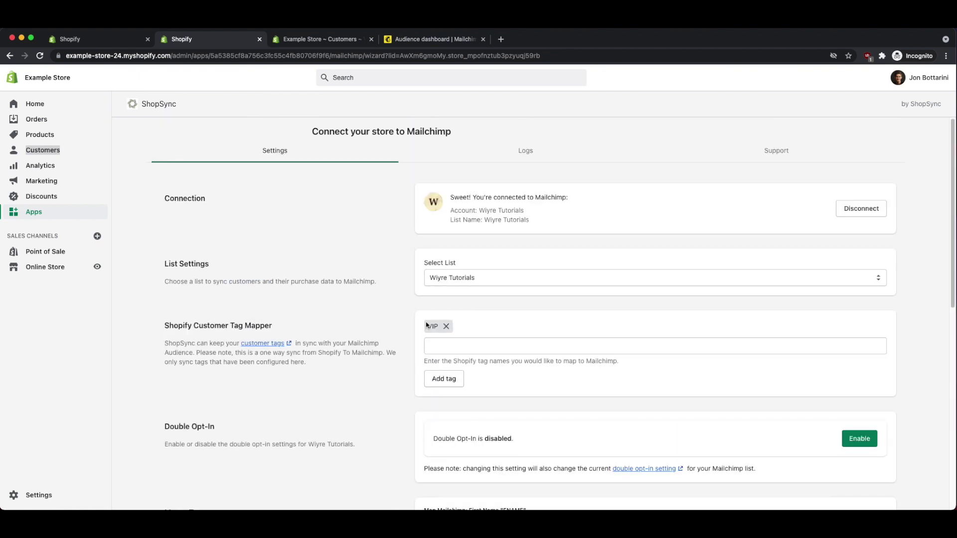
pyautogui.scroll(-5, 398, 383)
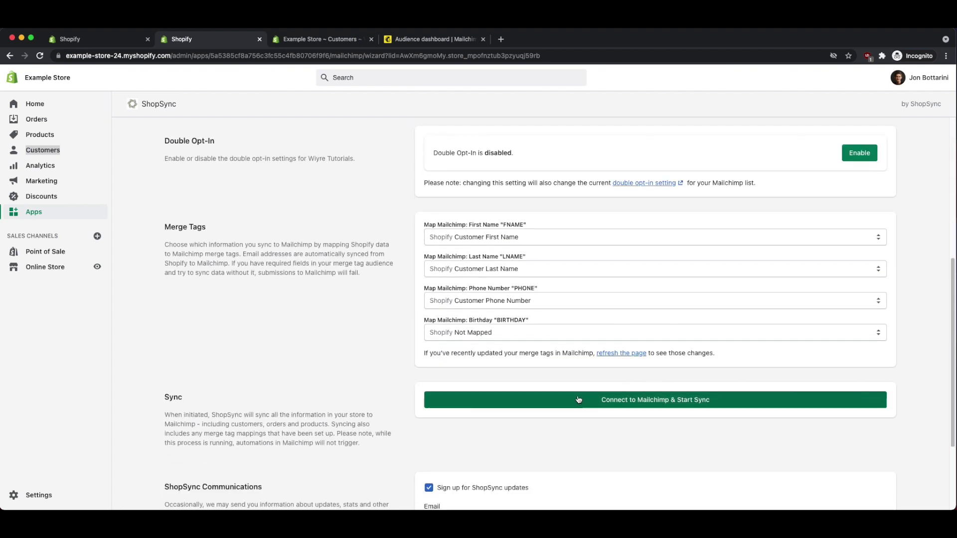
# Start the ShopSync sync to Mailchimp and dismiss the 'Your sync has started!' notice.
pyautogui.click(578, 399)
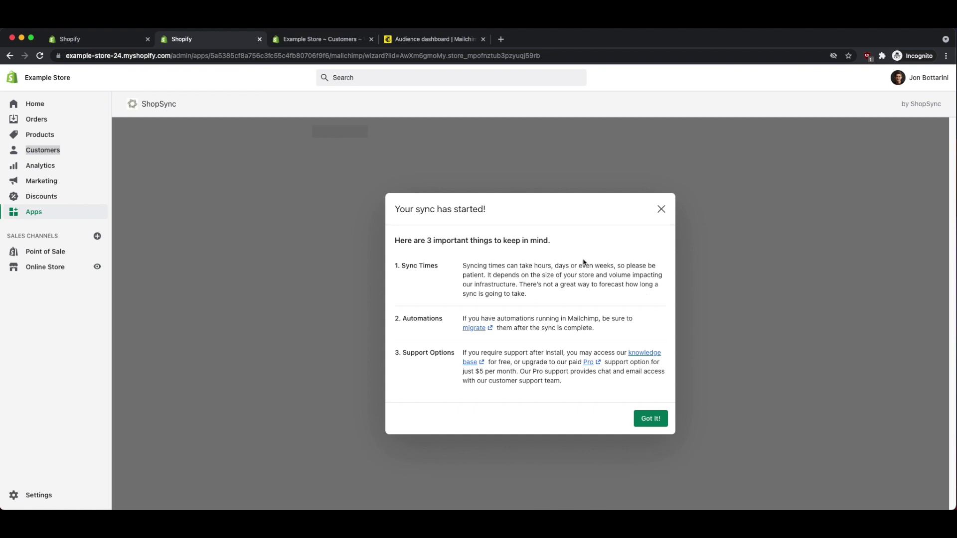
pyautogui.moveTo(578, 264); pyautogui.dragTo(616, 265)
pyautogui.click(652, 422)
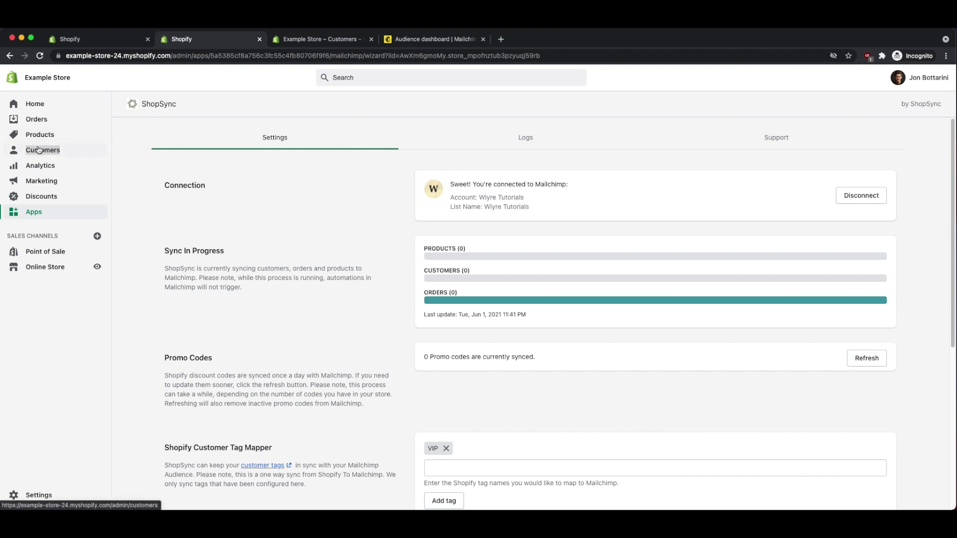
# Check Mailchimp's All contacts for the VIP-tagged store customer, then return to ShopSync.
pyautogui.click(411, 41)
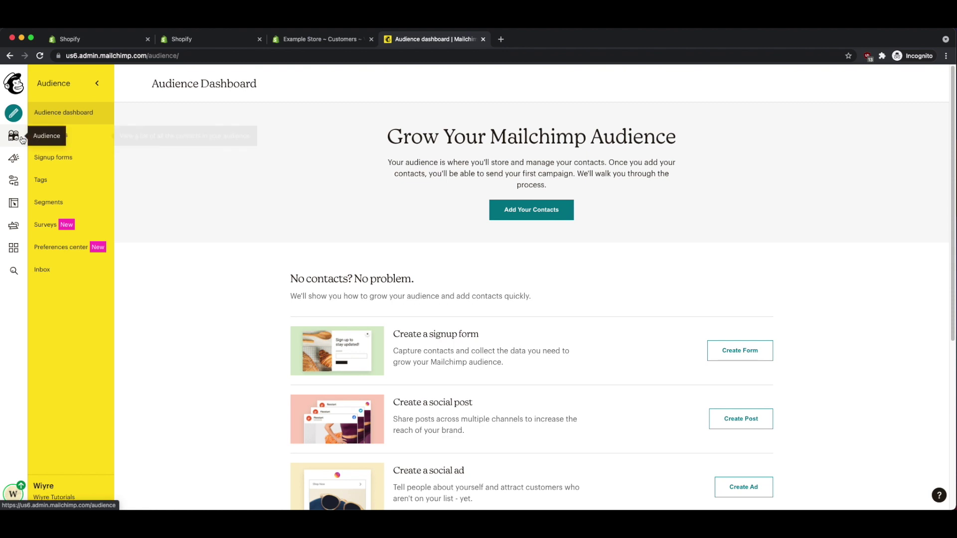
pyautogui.click(81, 135)
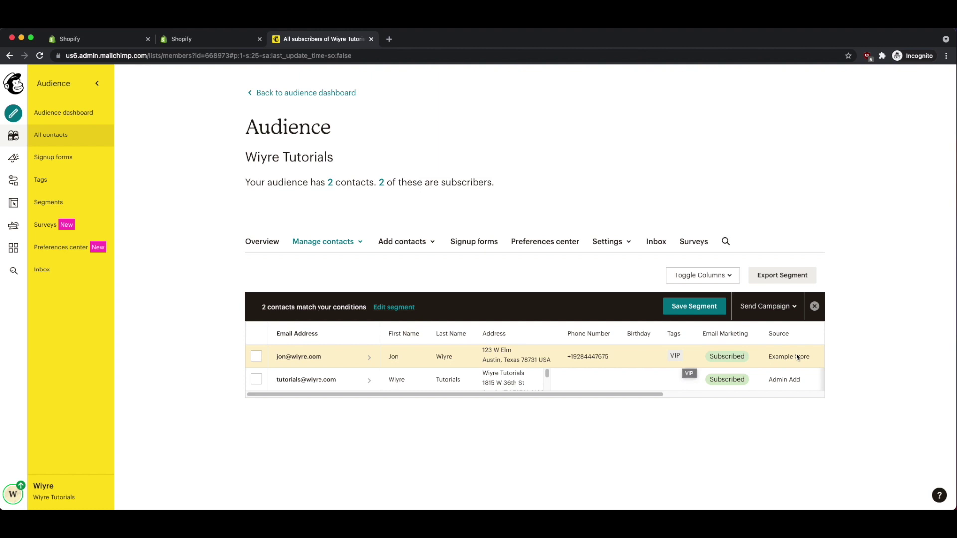
pyautogui.moveTo(656, 395); pyautogui.dragTo(761, 393)
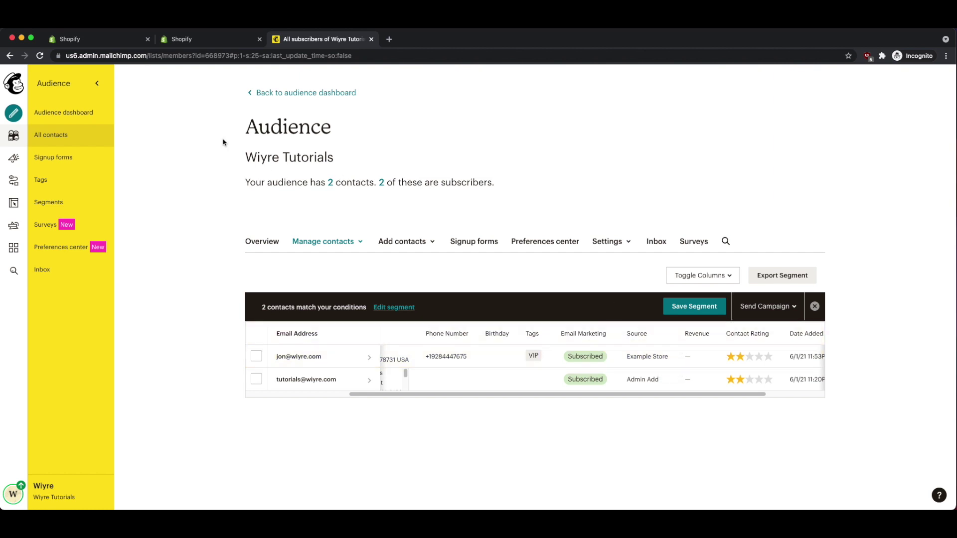
pyautogui.click(172, 39)
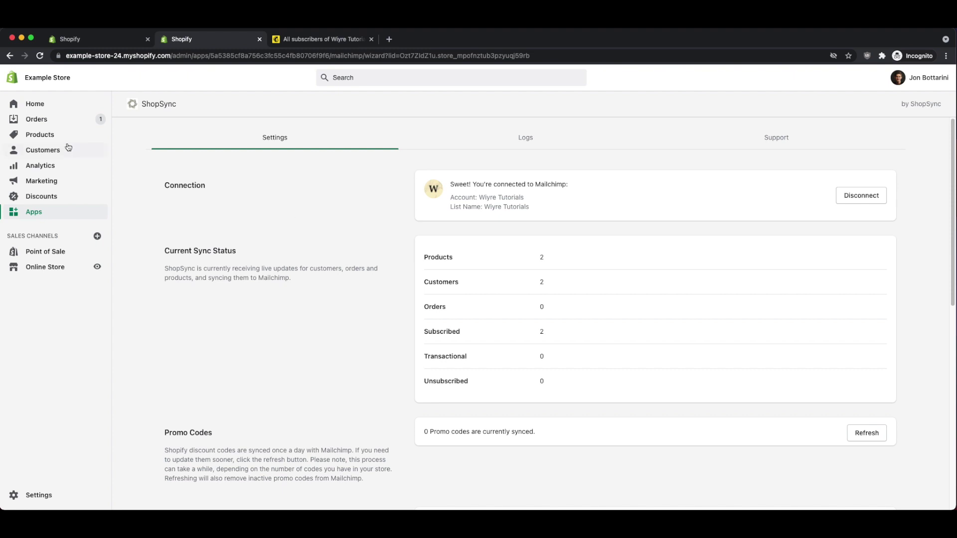
# Compare Shopify's customer list with the Mailchimp contacts, then view the installed apps.
pyautogui.click(49, 152)
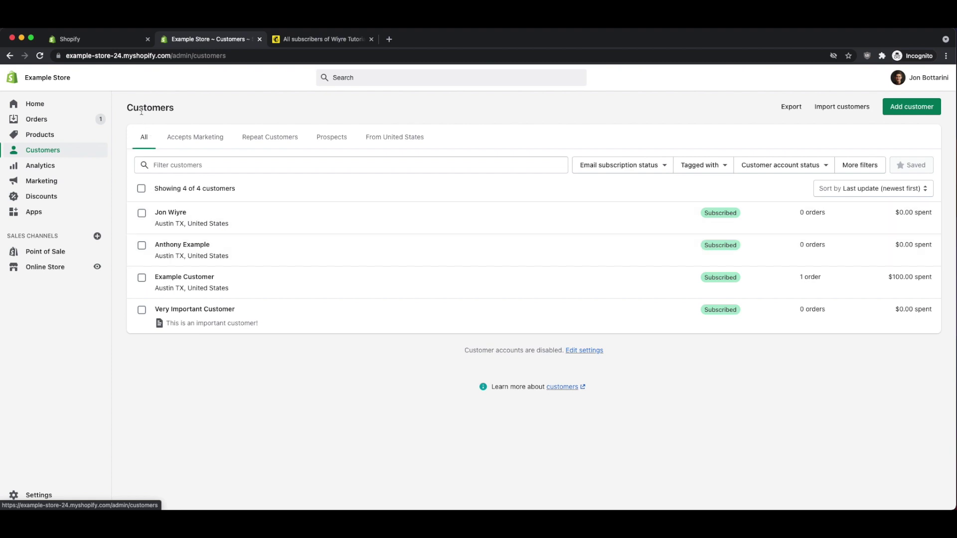
pyautogui.click(319, 40)
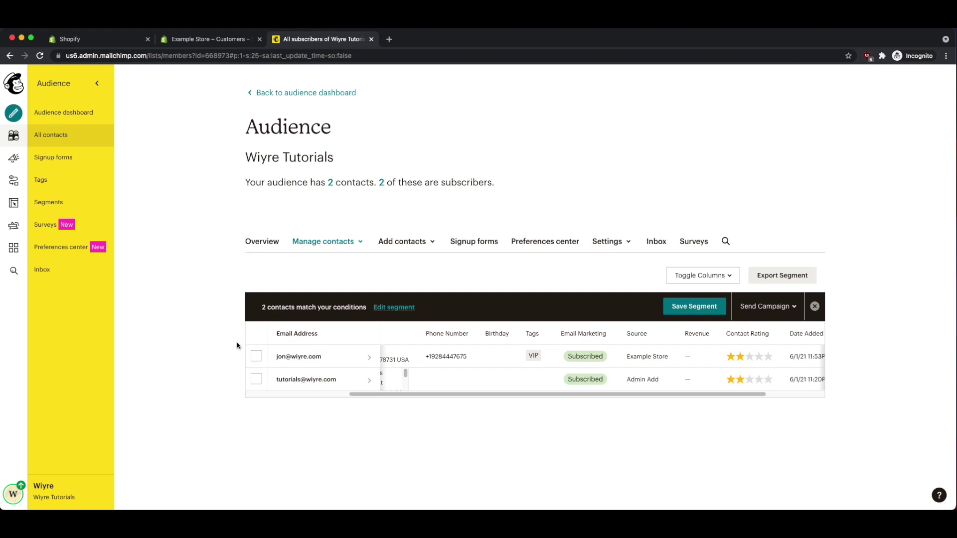
pyautogui.click(188, 42)
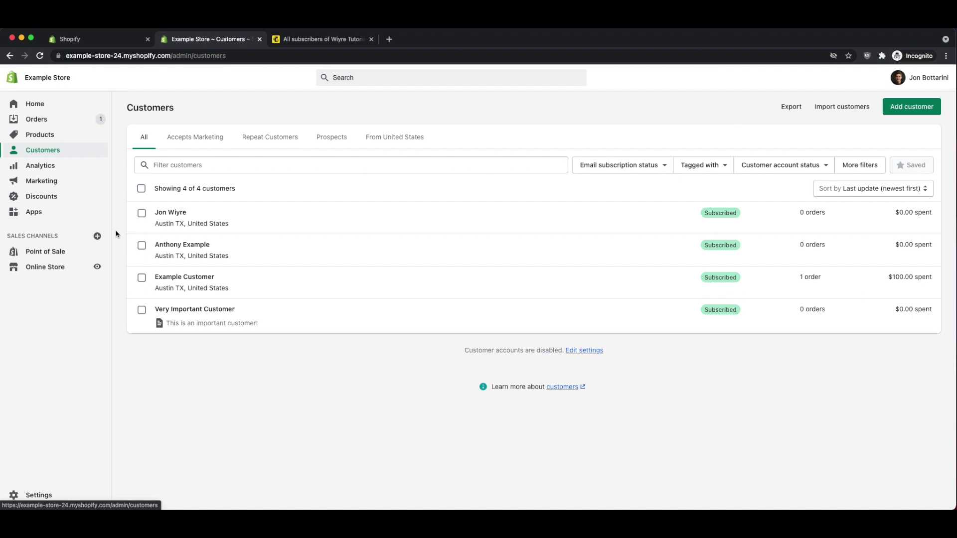
pyautogui.click(40, 215)
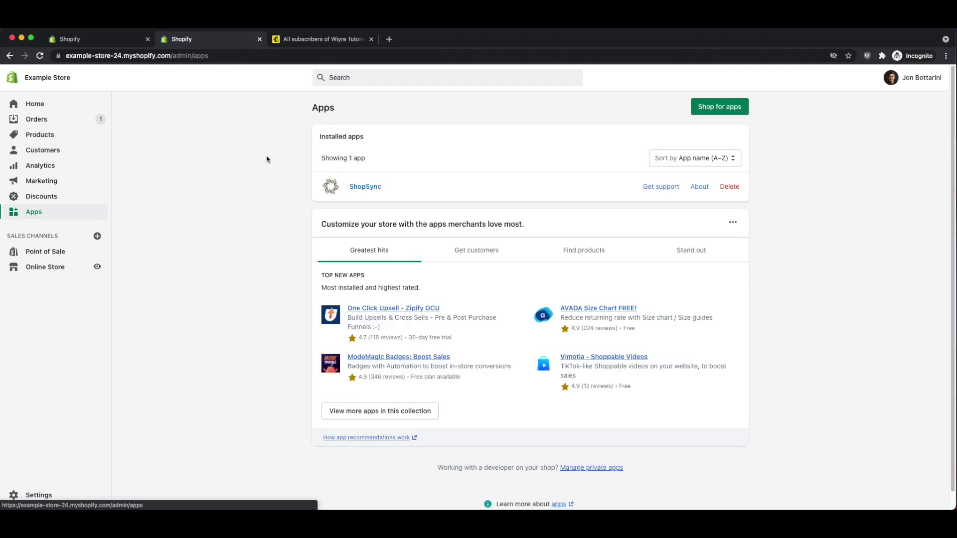
# Open ShopSync's Logs and scroll down to the customer update error entries.
pyautogui.click(371, 188)
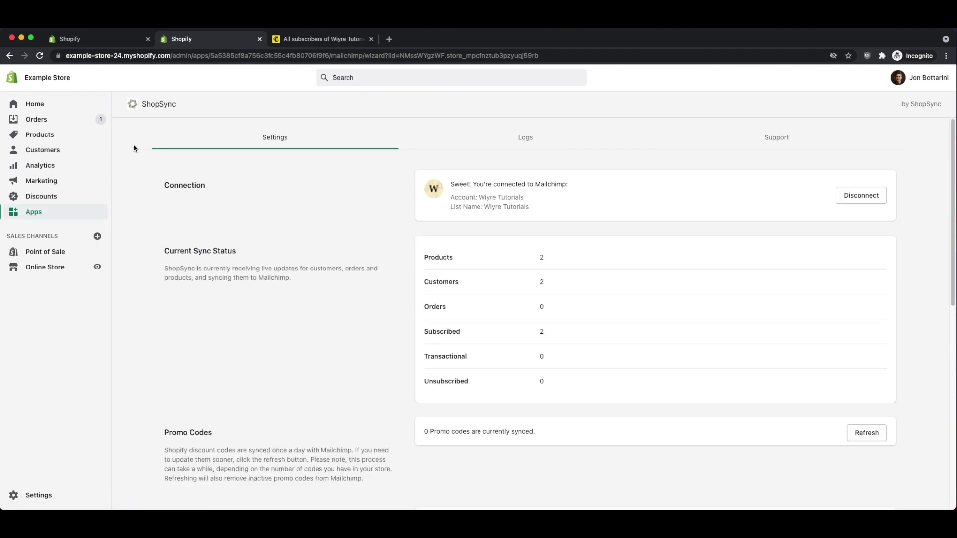
pyautogui.click(525, 140)
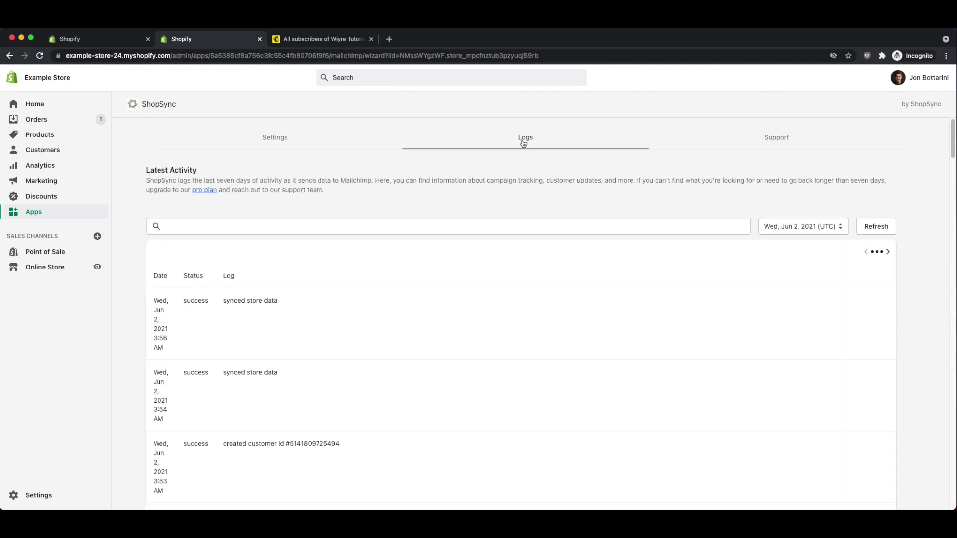
pyautogui.scroll(-3, 292, 314)
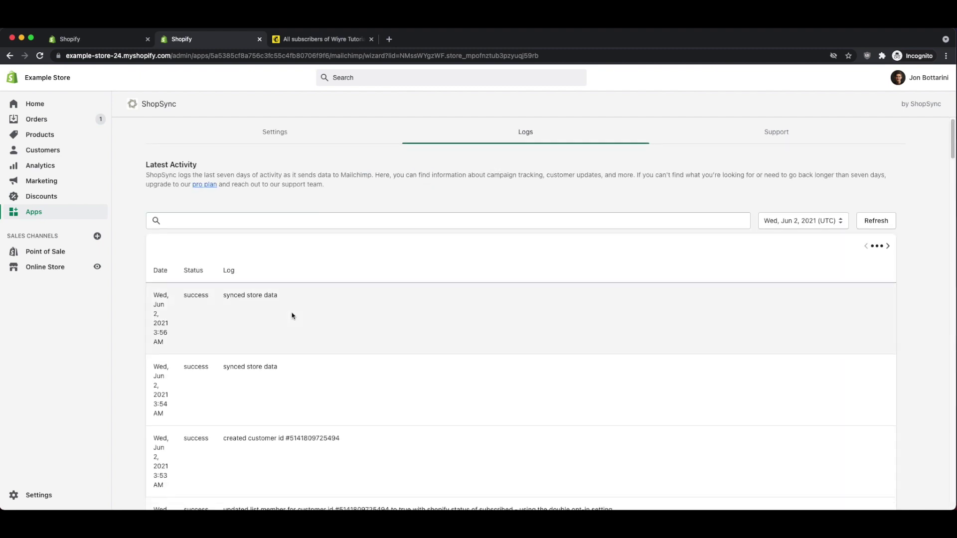
pyautogui.scroll(-5, 292, 315)
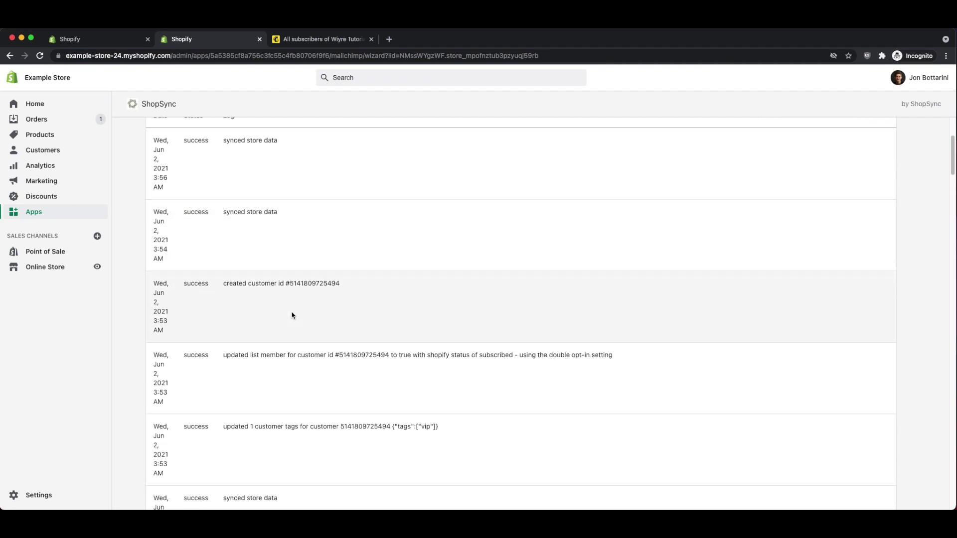
pyautogui.scroll(-3, 292, 314)
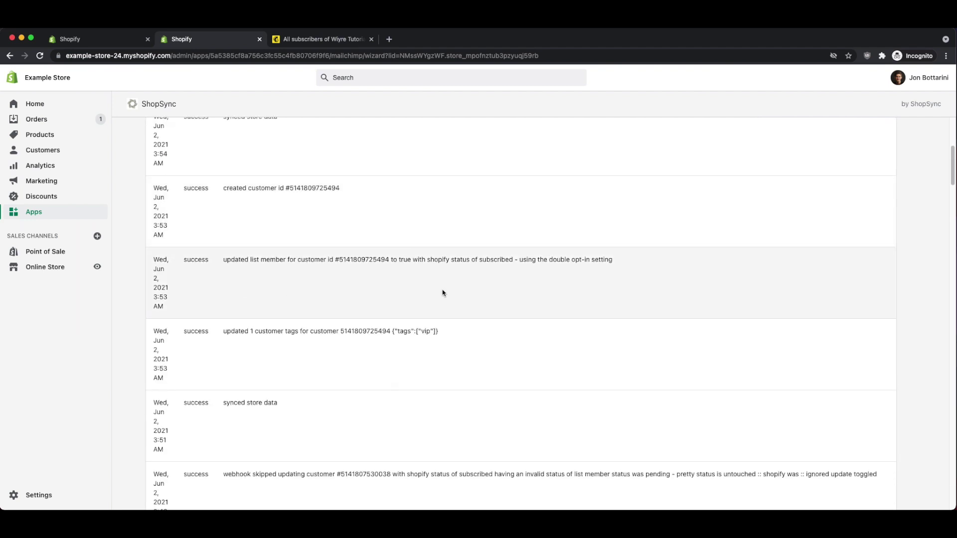
pyautogui.scroll(-10, 443, 293)
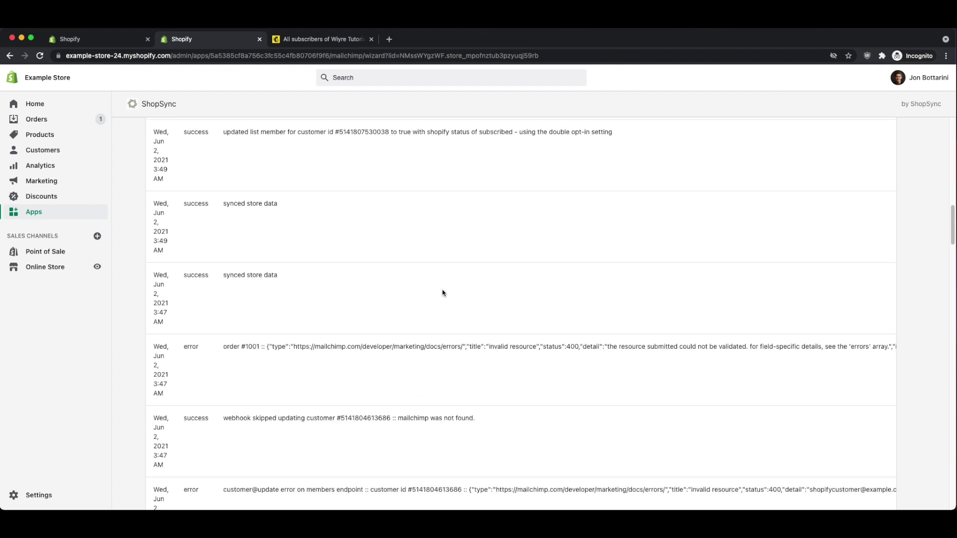
pyautogui.scroll(-12, 442, 293)
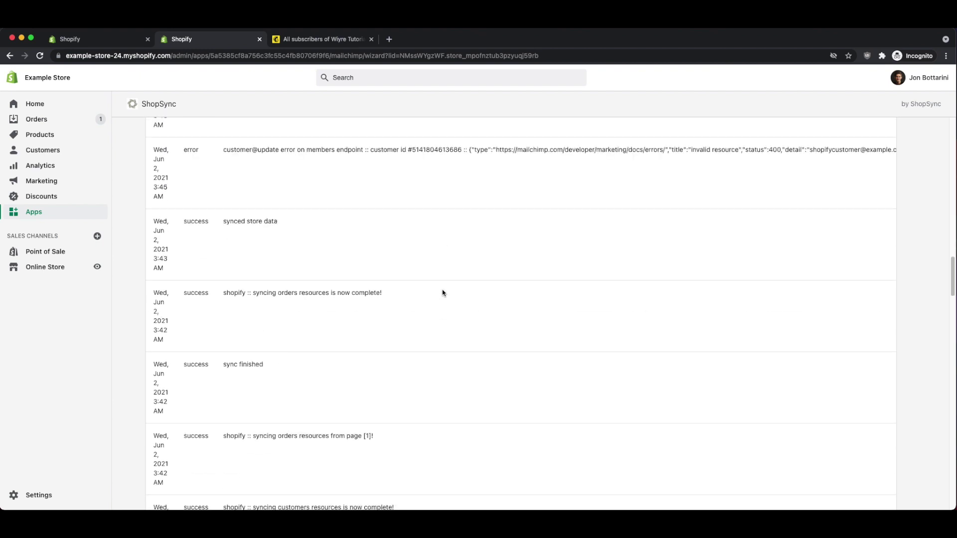
pyautogui.scroll(6, 442, 293)
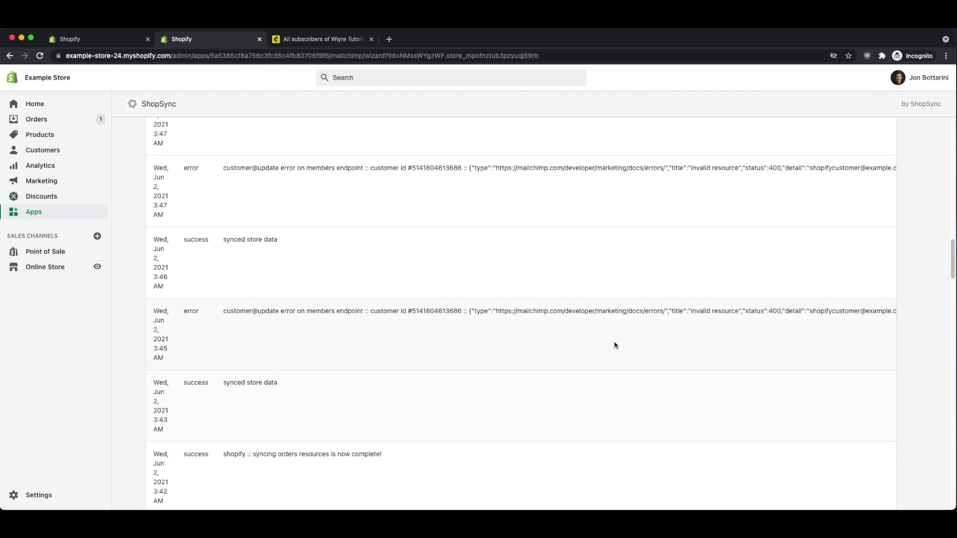
# Highlight the log error details showing the customer update was rejected for an invalid-looking email.
pyautogui.moveTo(716, 311); pyautogui.dragTo(741, 340)
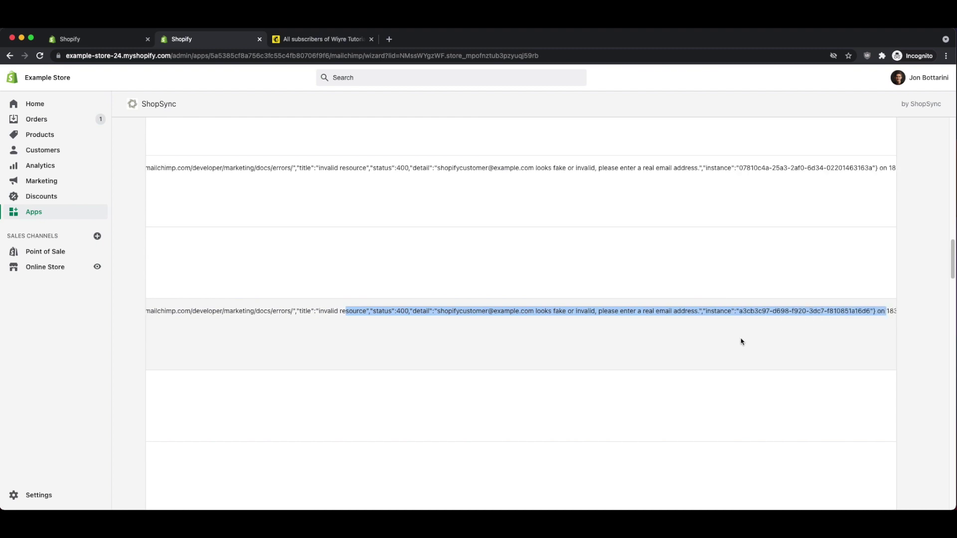
pyautogui.click(741, 340)
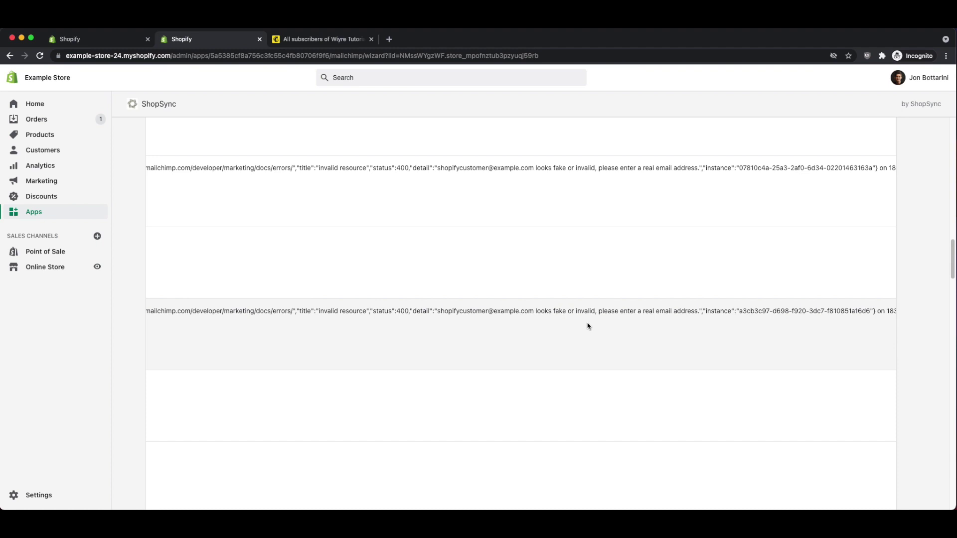
pyautogui.moveTo(436, 310); pyautogui.dragTo(697, 314)
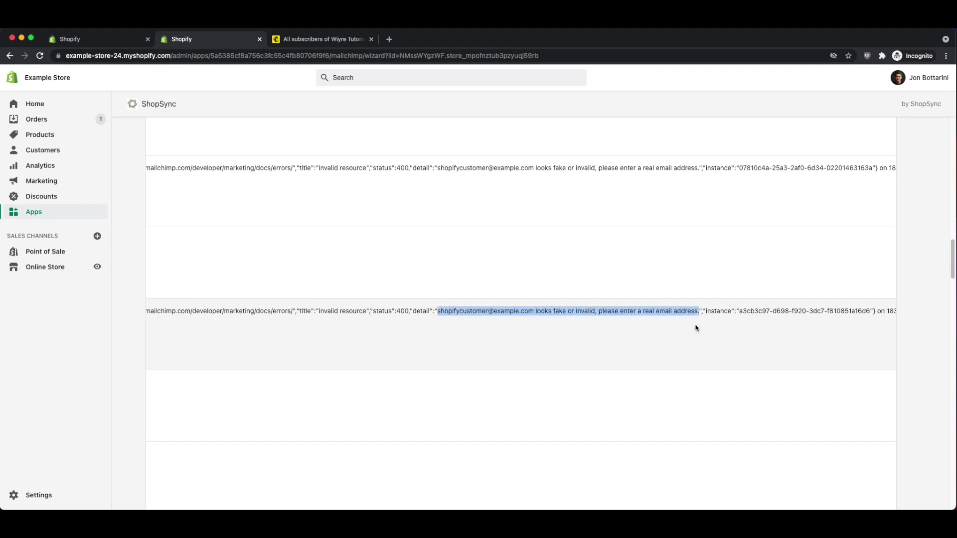
pyautogui.click(682, 326)
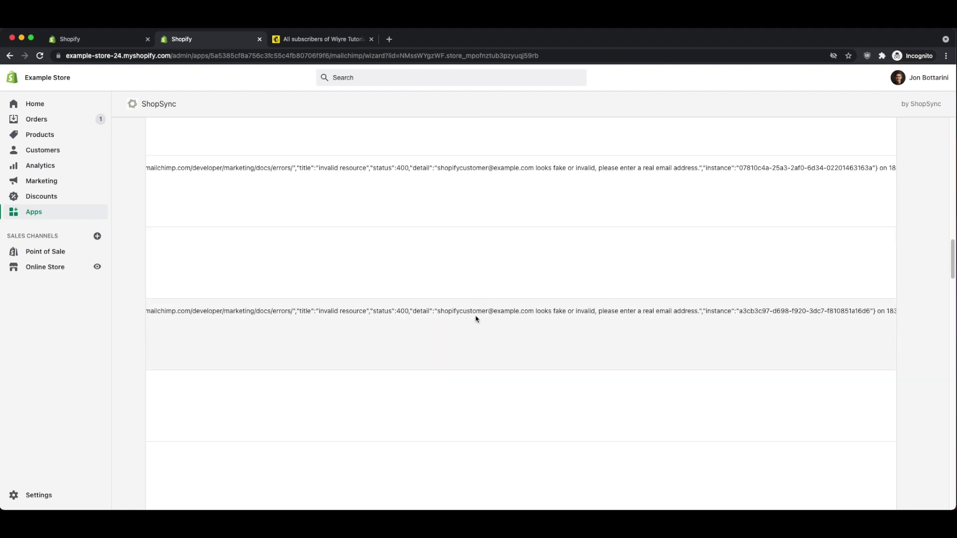
# Return to the top of the logs and bring up ShopSync's Support plan options.
pyautogui.scroll(10, 312, 259)
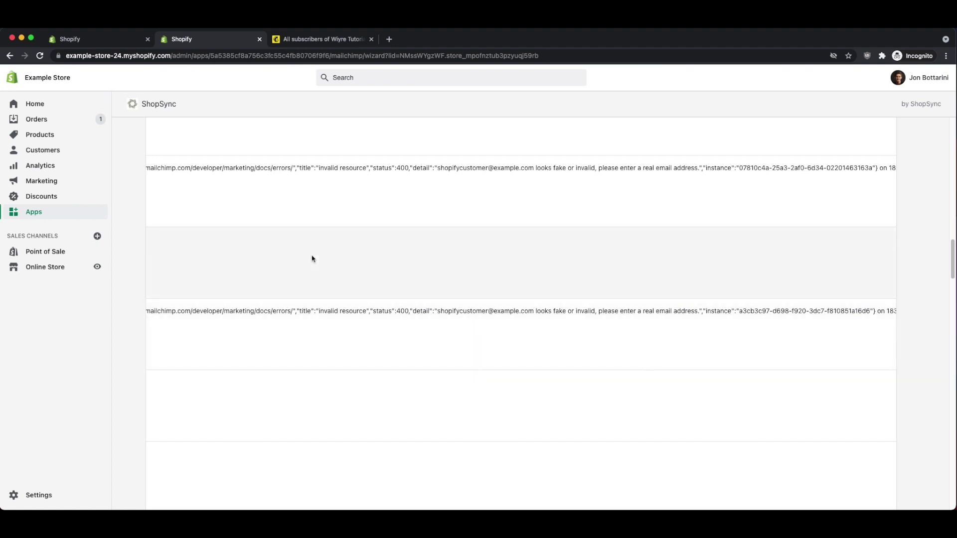
pyautogui.hscroll(-5, 295, 319)
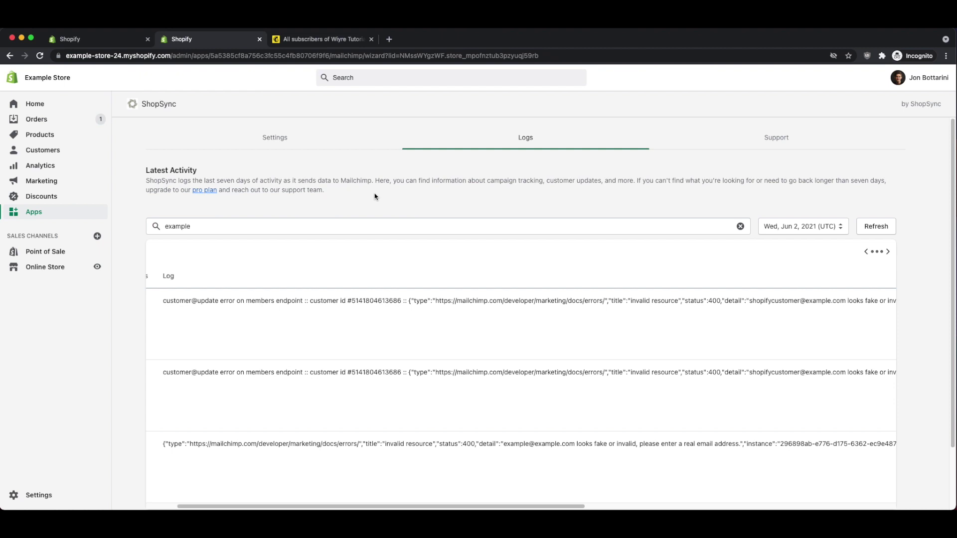
pyautogui.click(741, 141)
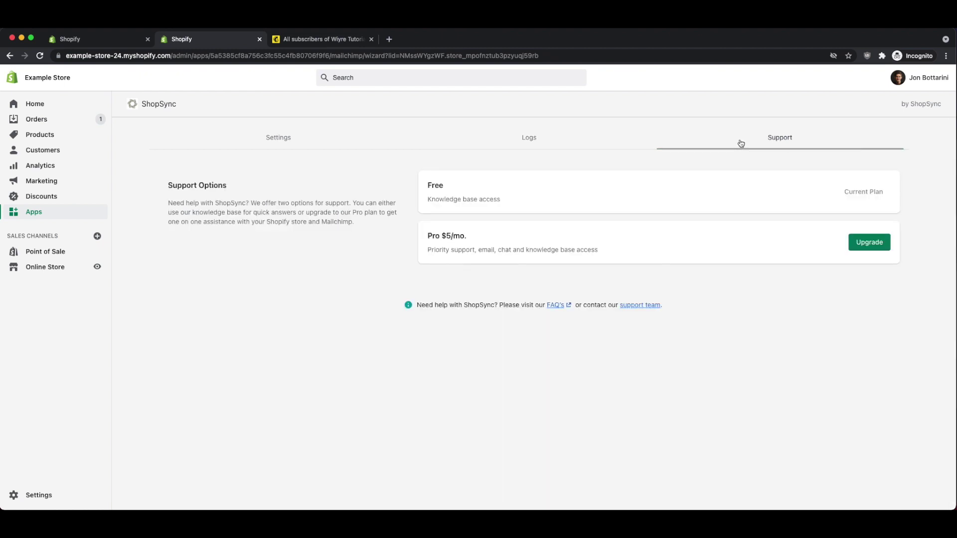
# Note the Pro $5/mo. plan, then reopen ShopSync's Settings page from the Apps list.
pyautogui.moveTo(425, 239); pyautogui.dragTo(491, 237)
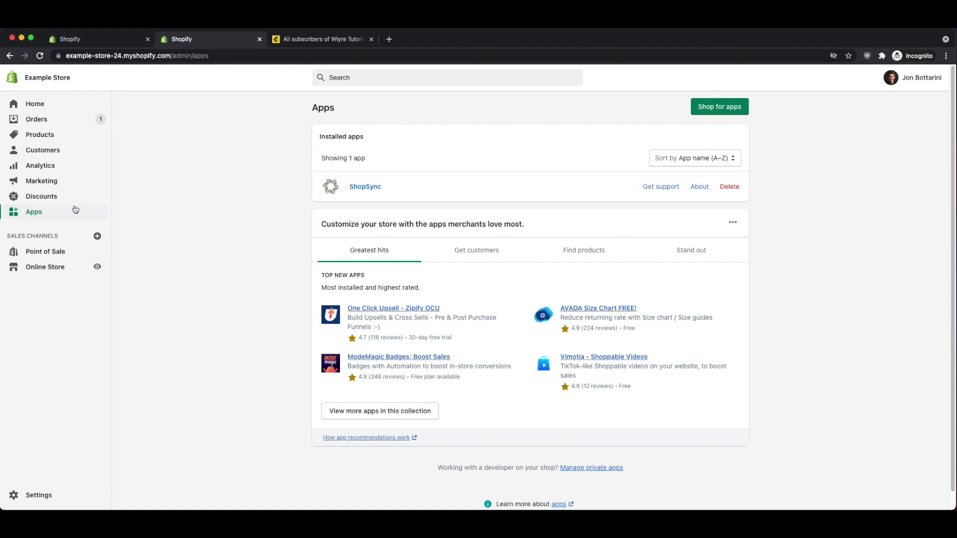
pyautogui.click(362, 186)
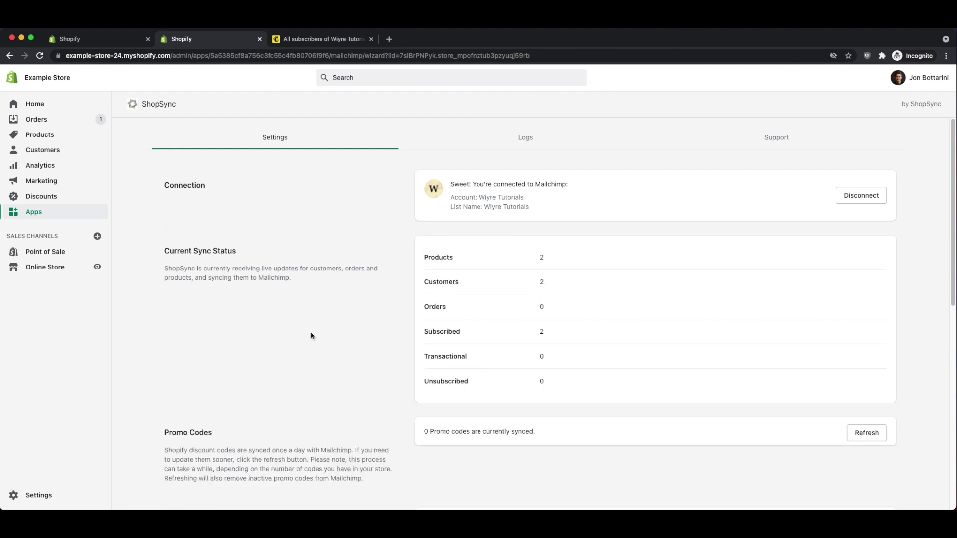
pyautogui.scroll(-3, 311, 335)
pyautogui.scroll(-5, 312, 334)
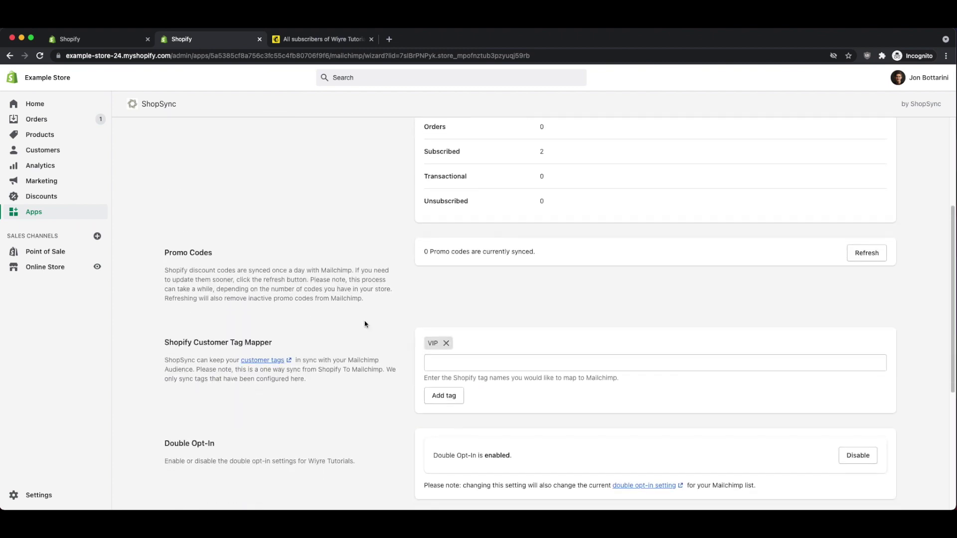
pyautogui.scroll(-5, 365, 324)
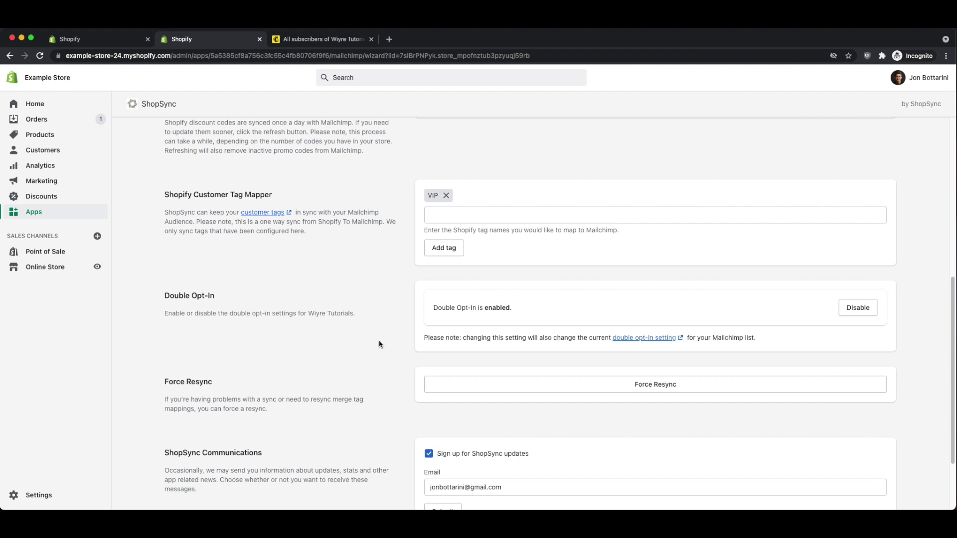
pyautogui.scroll(-1, 379, 344)
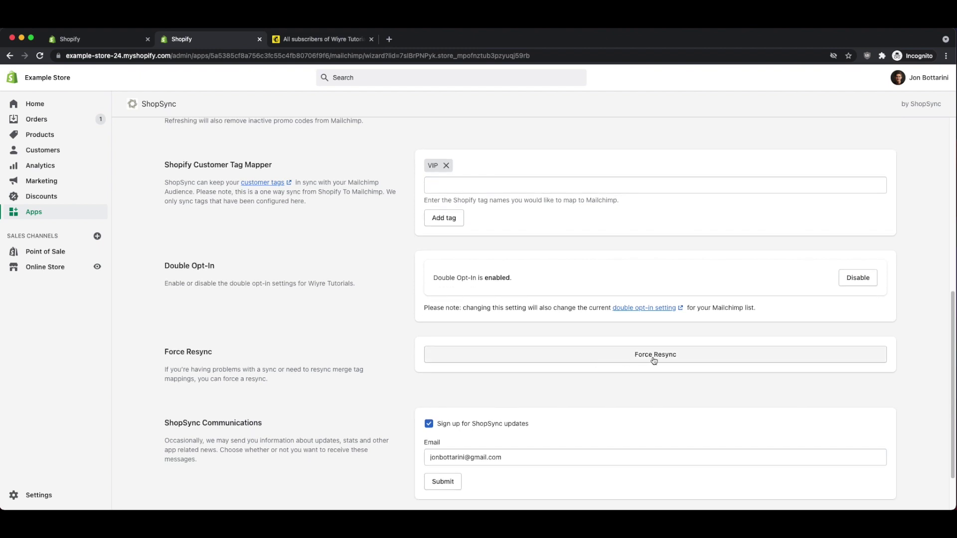